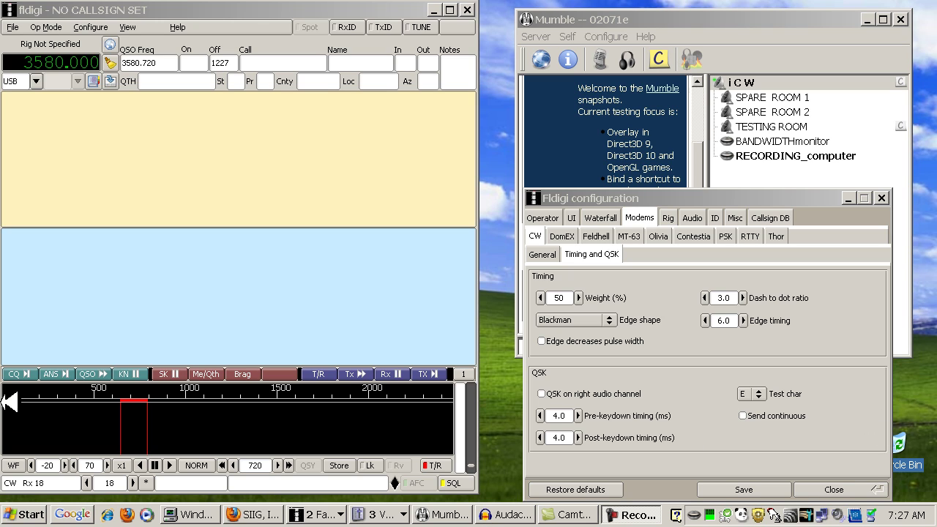
# Switch to Firefox and review the open product pages for USB, external, FireWire and PCI sound cards, then minimize the browser
pyautogui.click(242, 510)
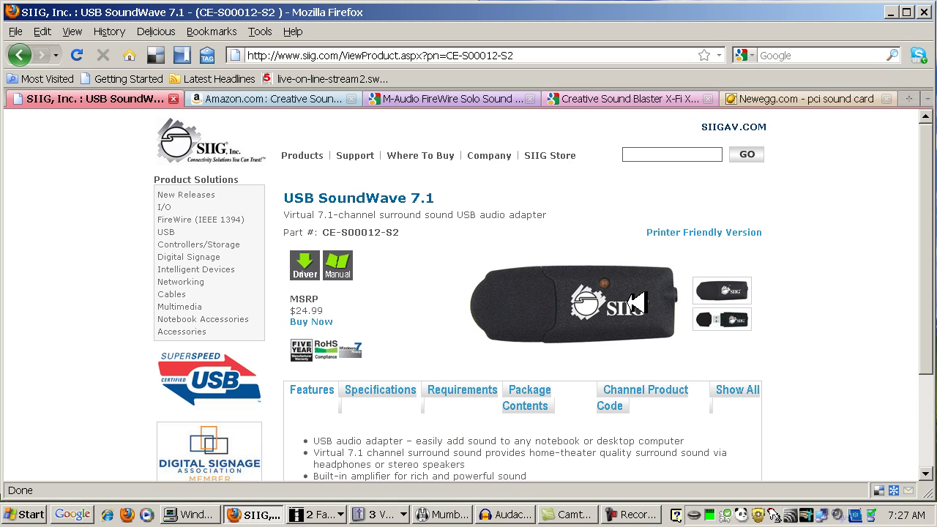
pyautogui.click(241, 98)
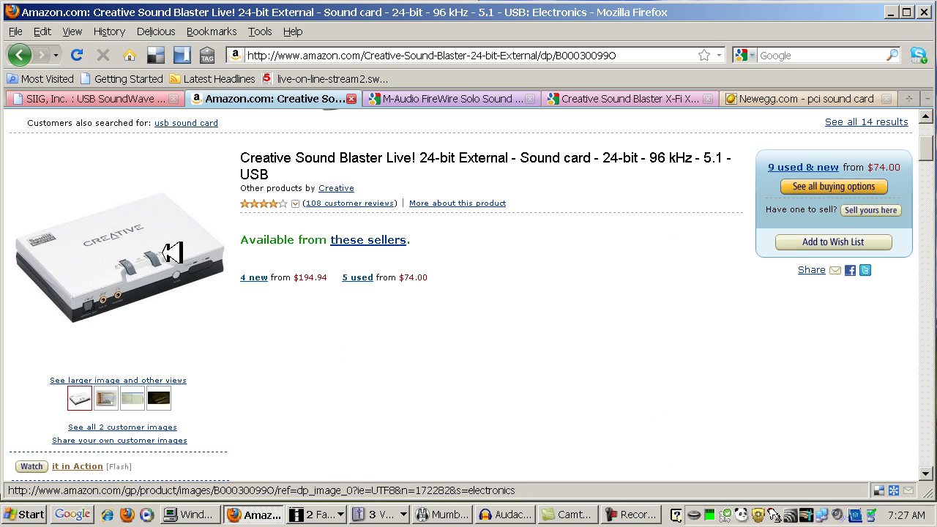
pyautogui.click(434, 102)
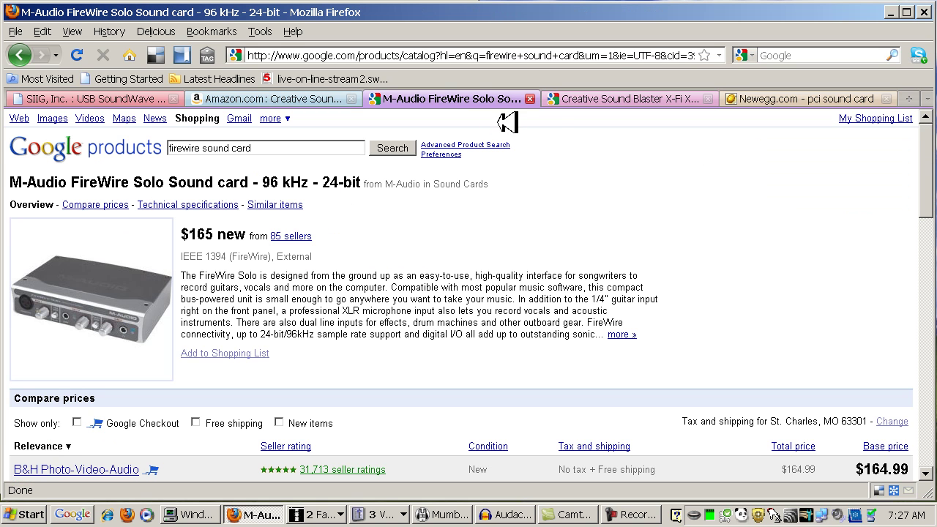
pyautogui.click(579, 95)
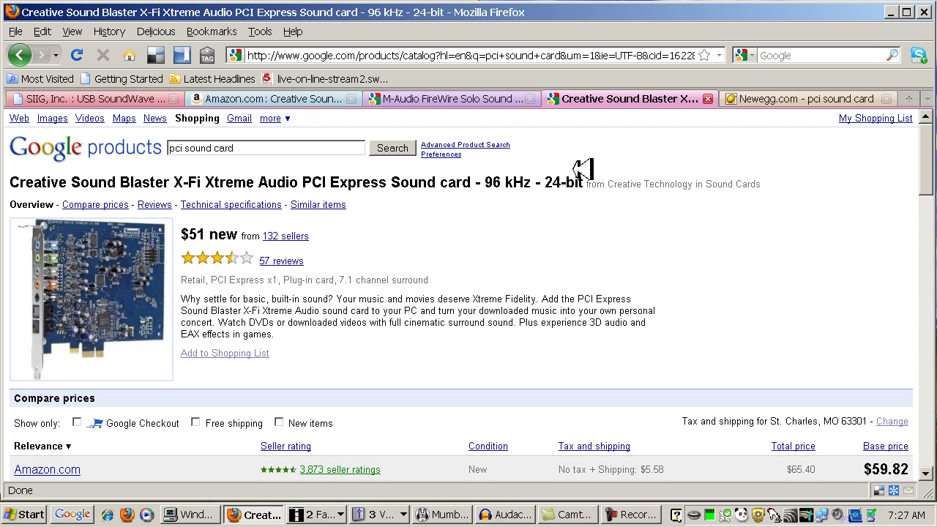
pyautogui.click(788, 94)
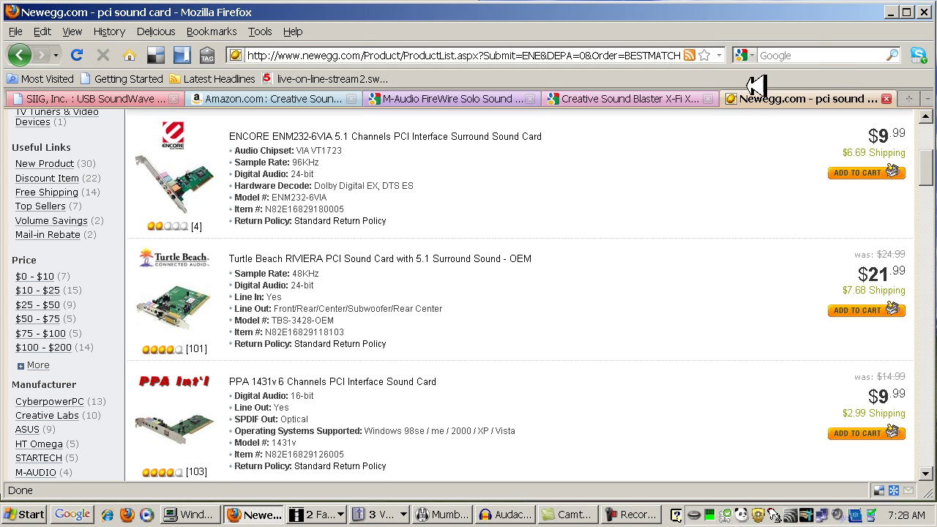
pyautogui.click(892, 12)
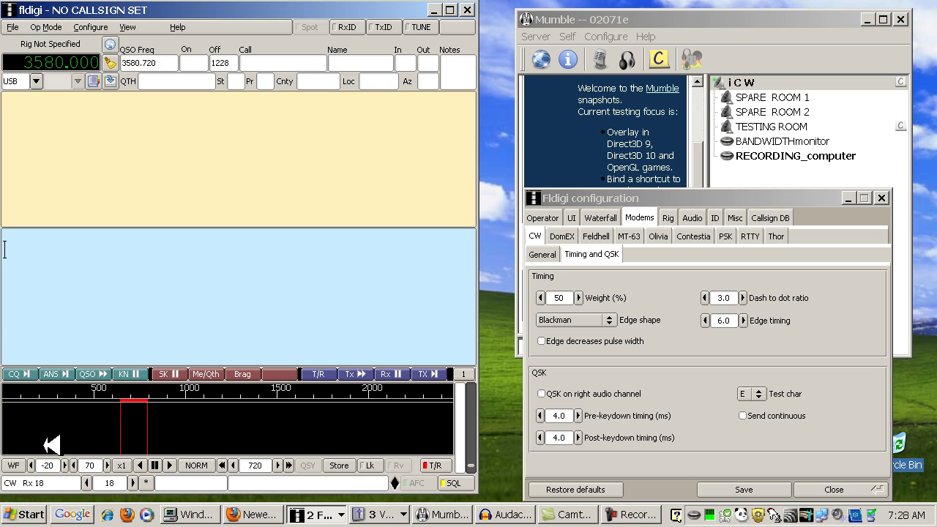
# Check the available default sound playback devices in Control Panel's Sounds and Audio Devices properties, then close both windows
pyautogui.click(35, 513)
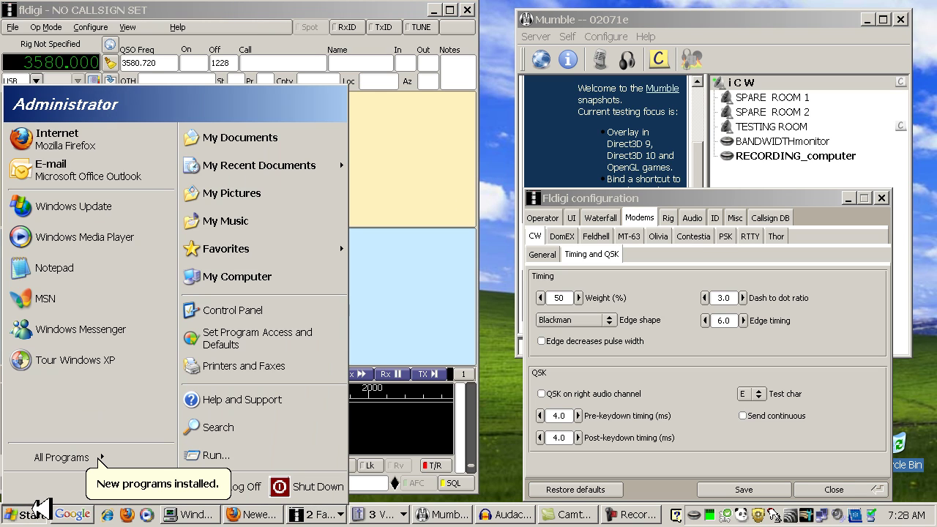
pyautogui.click(249, 311)
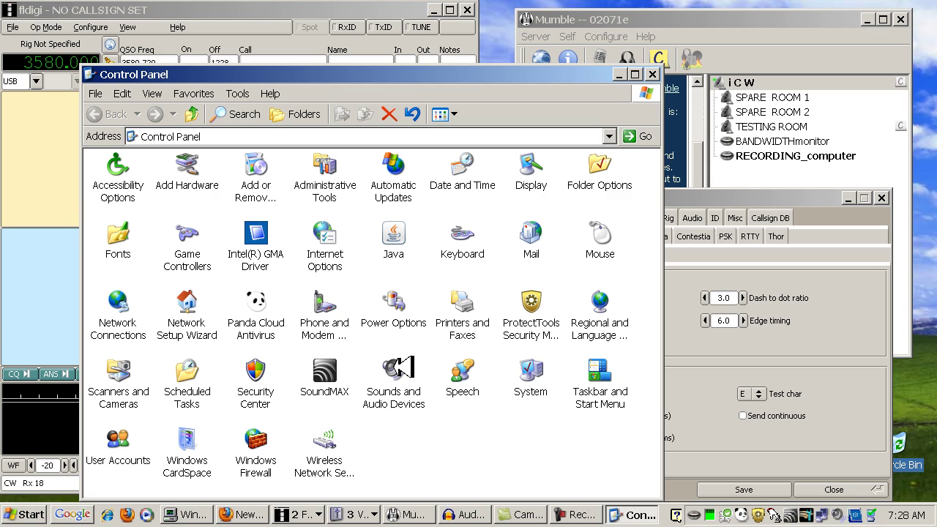
pyautogui.click(400, 366)
pyautogui.doubleClick(400, 366)
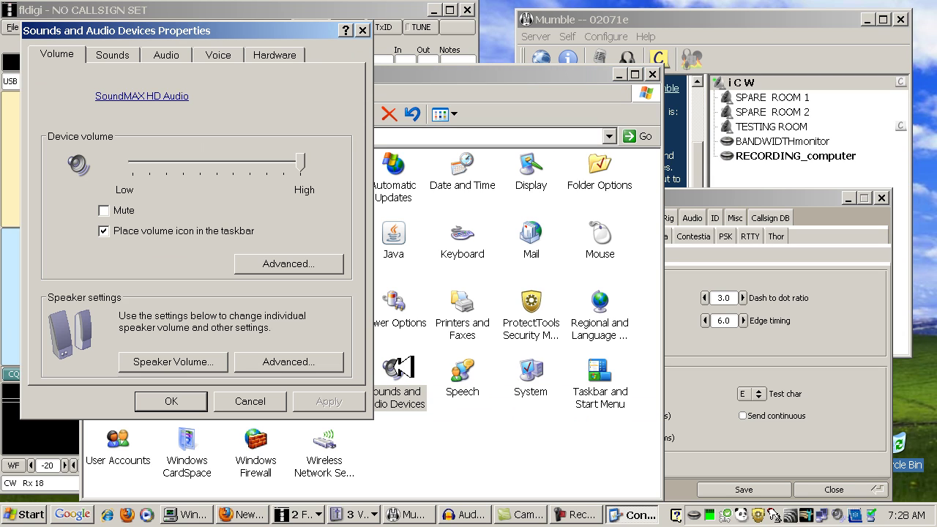
pyautogui.click(167, 55)
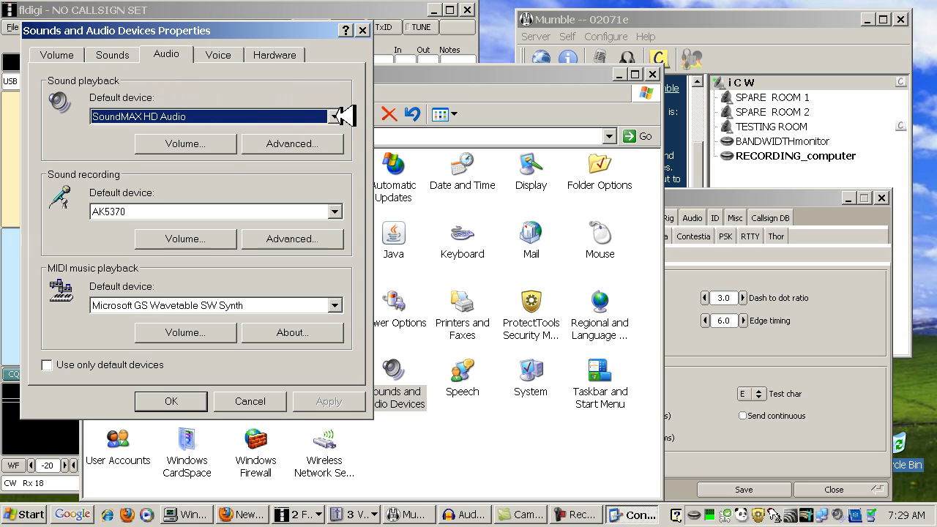
pyautogui.click(339, 115)
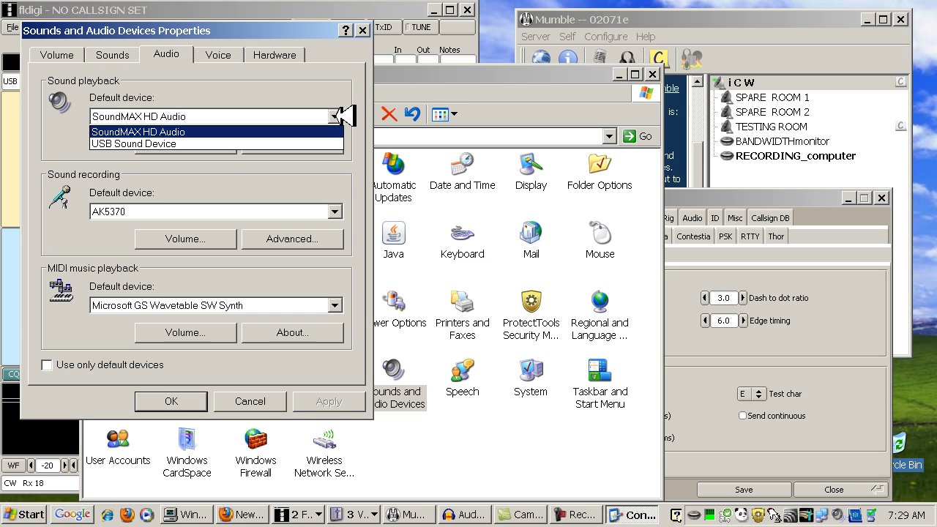
pyautogui.click(339, 115)
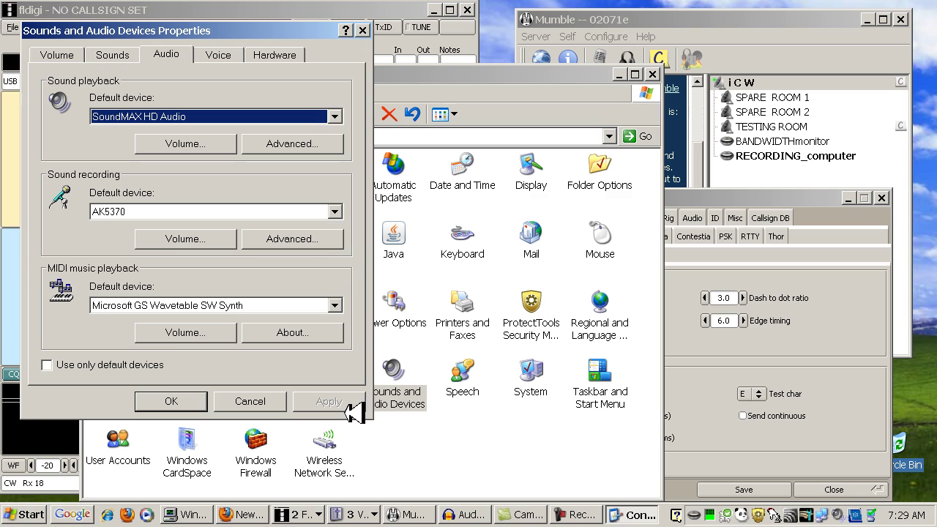
pyautogui.click(193, 393)
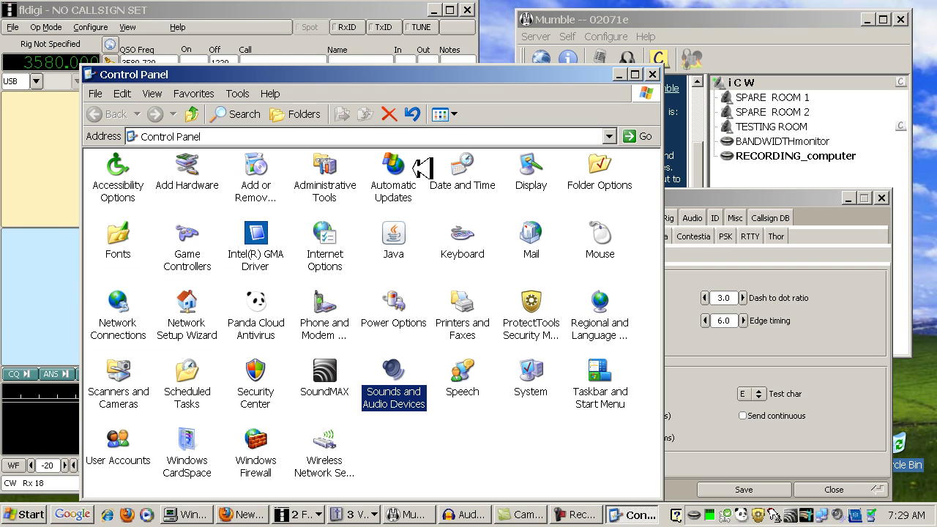
pyautogui.click(652, 74)
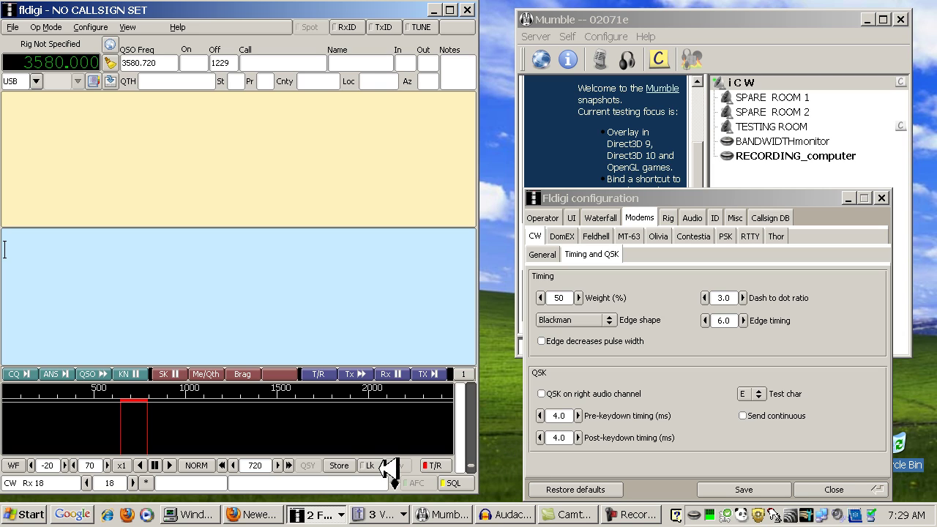
# Bring up the Speaker volume mixer and inspect the mixer device choices in its properties, keeping USB Sound Device selected
pyautogui.click(373, 512)
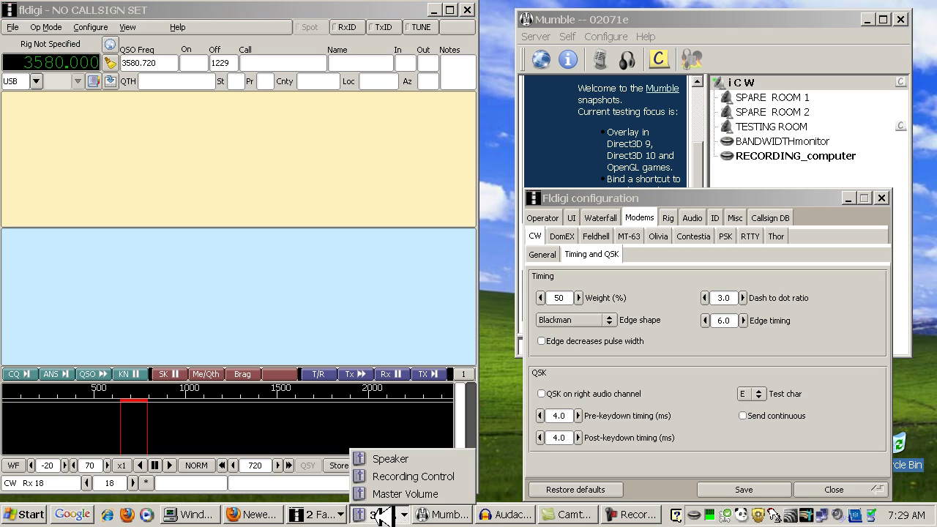
pyautogui.click(388, 459)
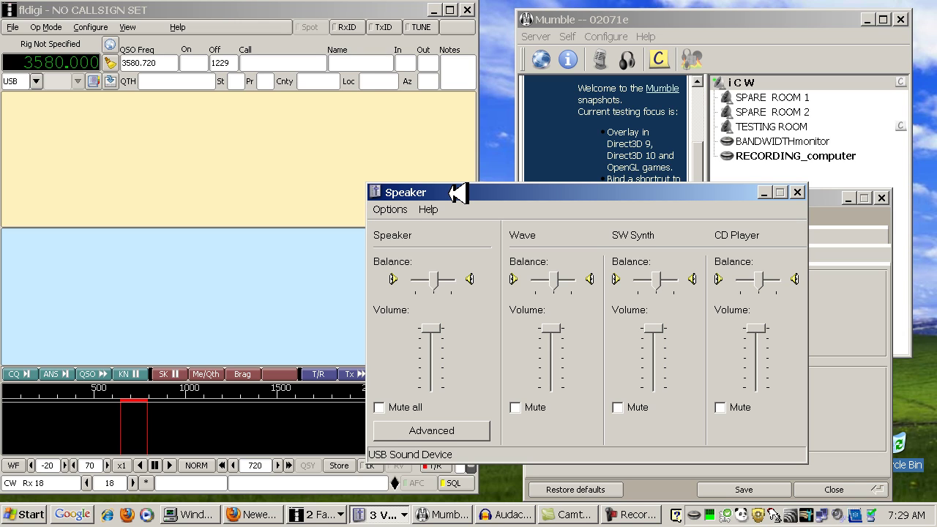
pyautogui.click(390, 210)
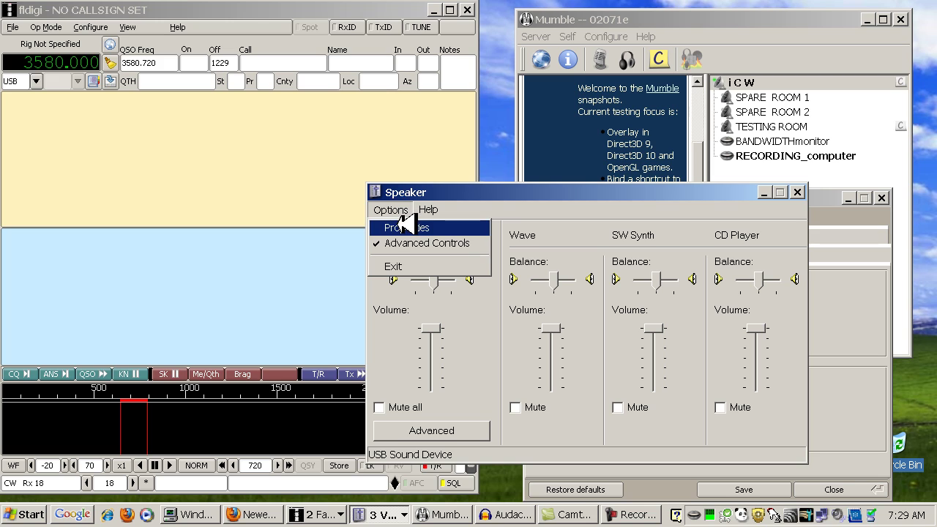
pyautogui.click(406, 227)
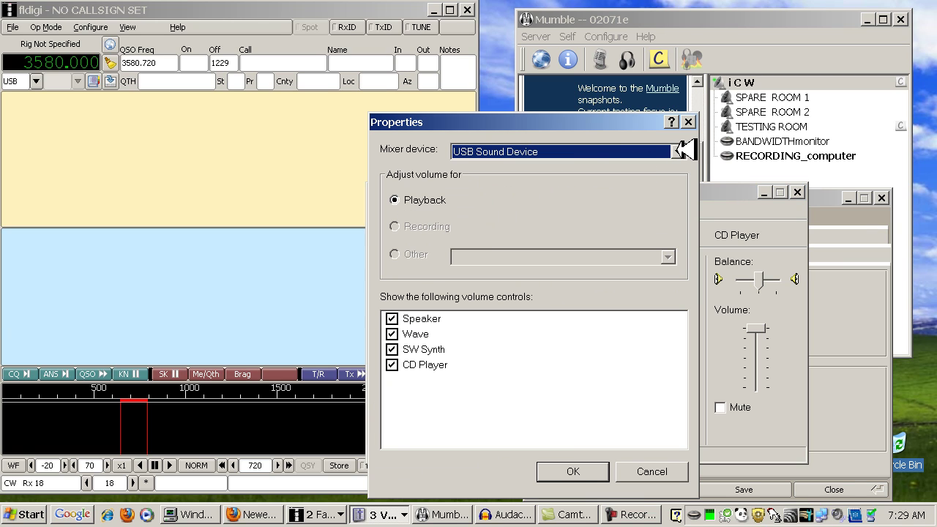
pyautogui.click(677, 150)
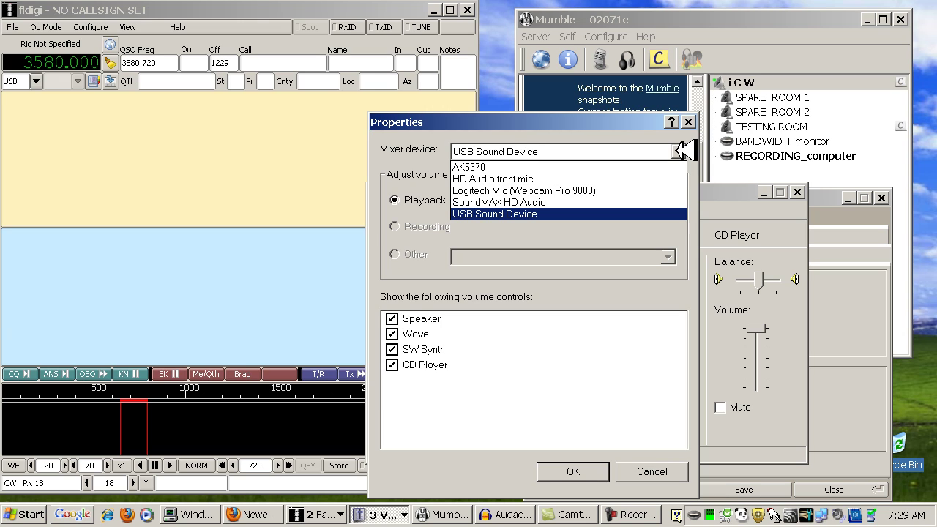
pyautogui.click(679, 150)
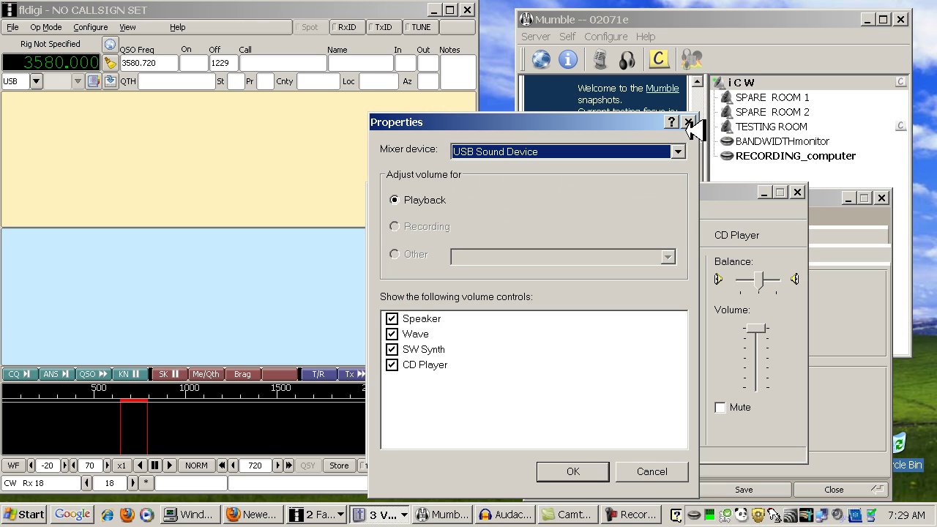
pyautogui.click(689, 122)
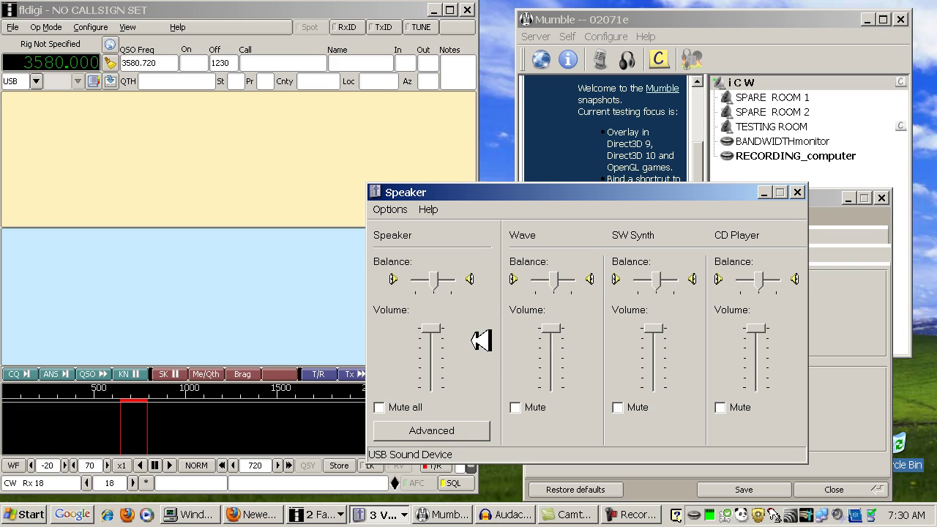
# Check that the Speaker volume slider is at maximum, view the advanced Speaker controls, and close the mixer
pyautogui.moveTo(433, 329)
pyautogui.mouseDown()
pyautogui.moveTo(428, 362)
pyautogui.moveTo(429, 322)
pyautogui.mouseUp()
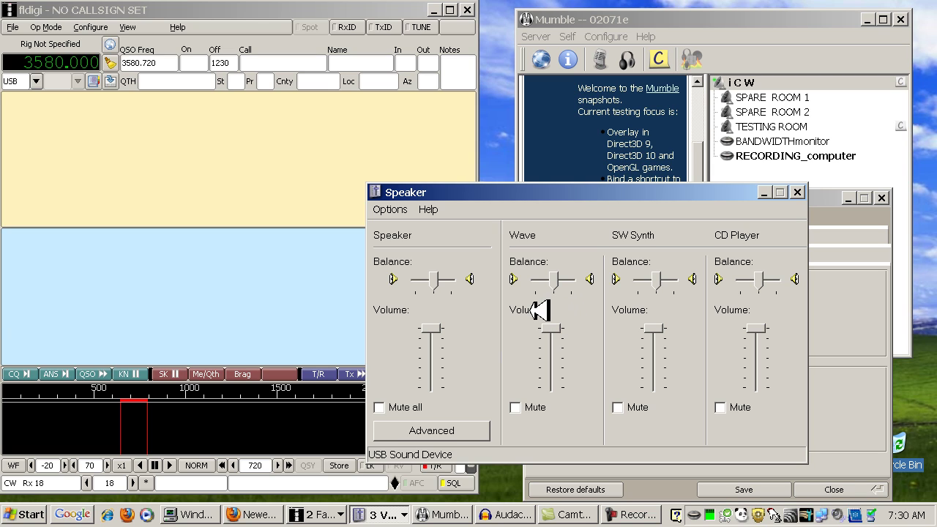
pyautogui.click(441, 429)
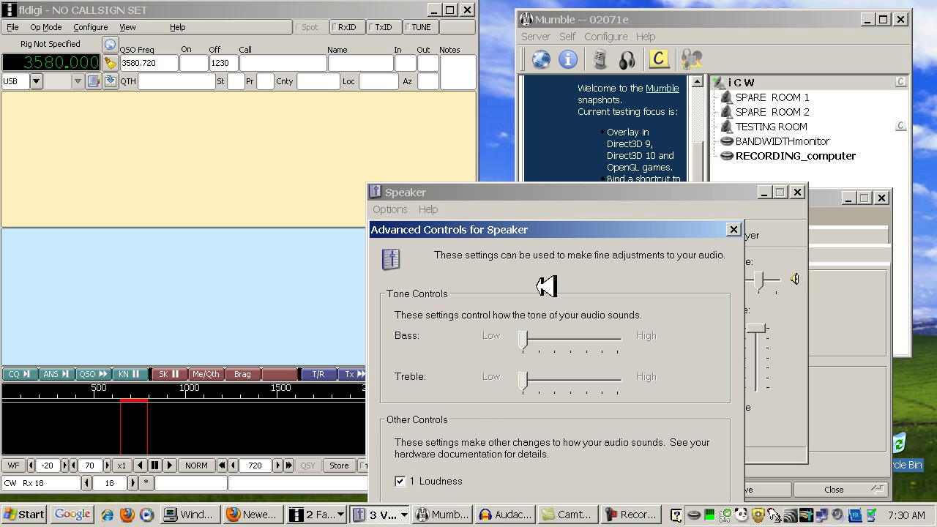
pyautogui.moveTo(533, 220); pyautogui.dragTo(540, 178)
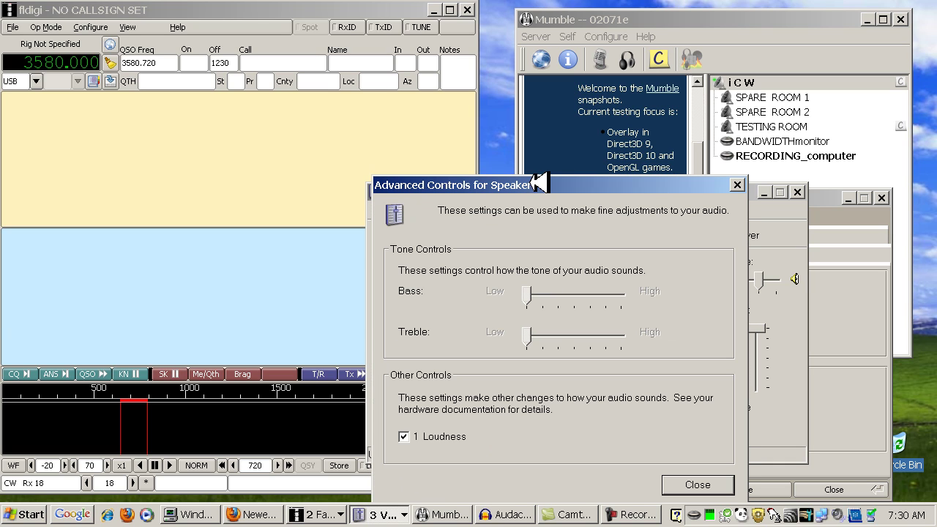
pyautogui.click(679, 483)
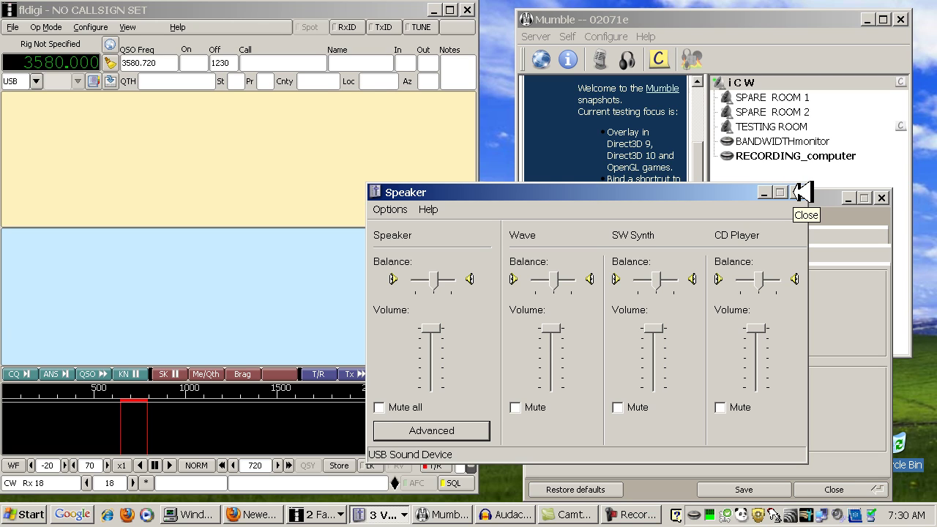
pyautogui.click(800, 192)
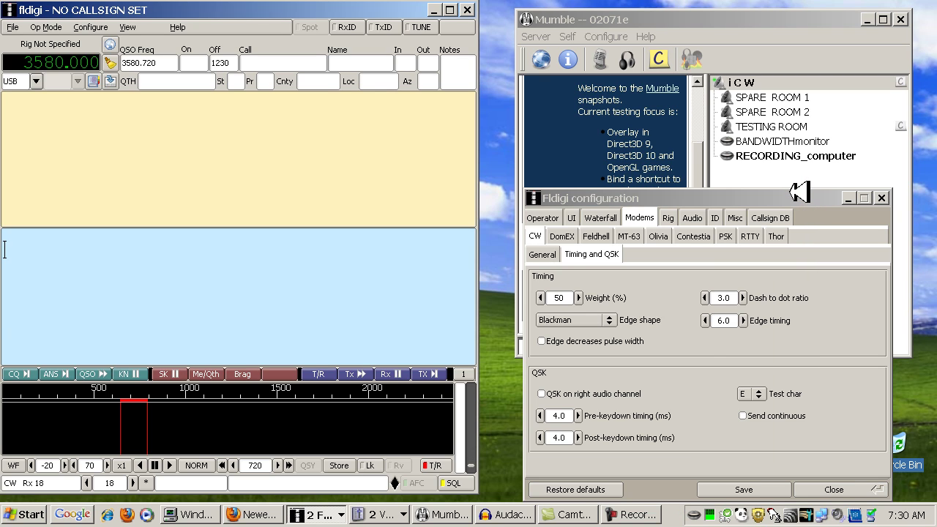
# Switch to Mumble and review the audio input and output device settings, accepting USB Sound Device as the output device
pyautogui.click(632, 20)
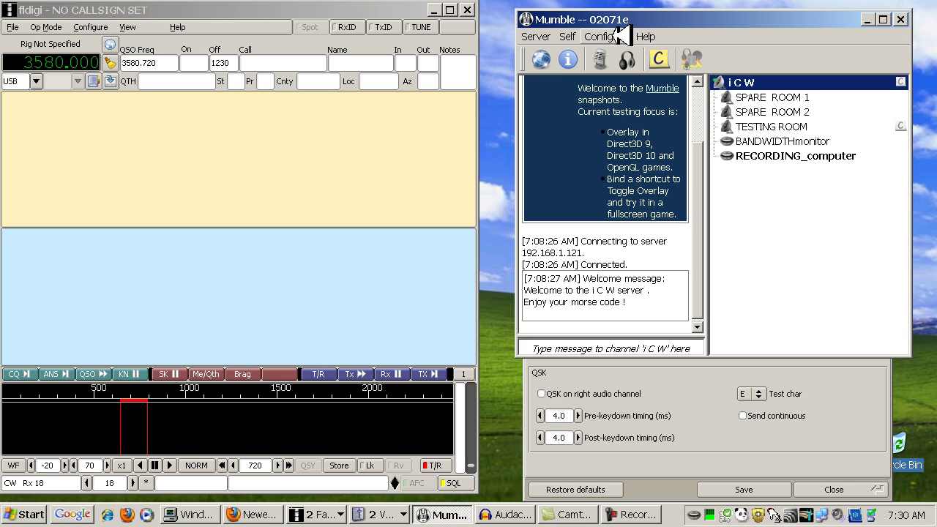
pyautogui.click(622, 35)
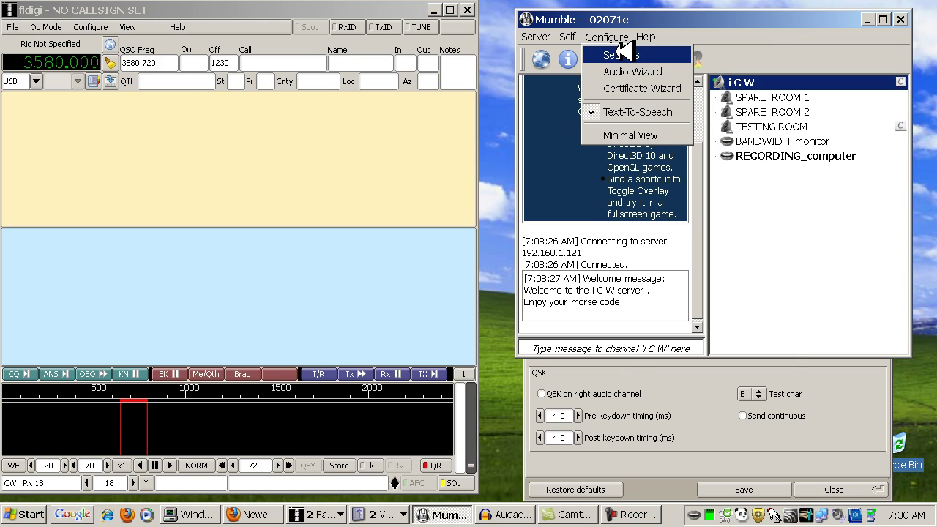
pyautogui.click(622, 55)
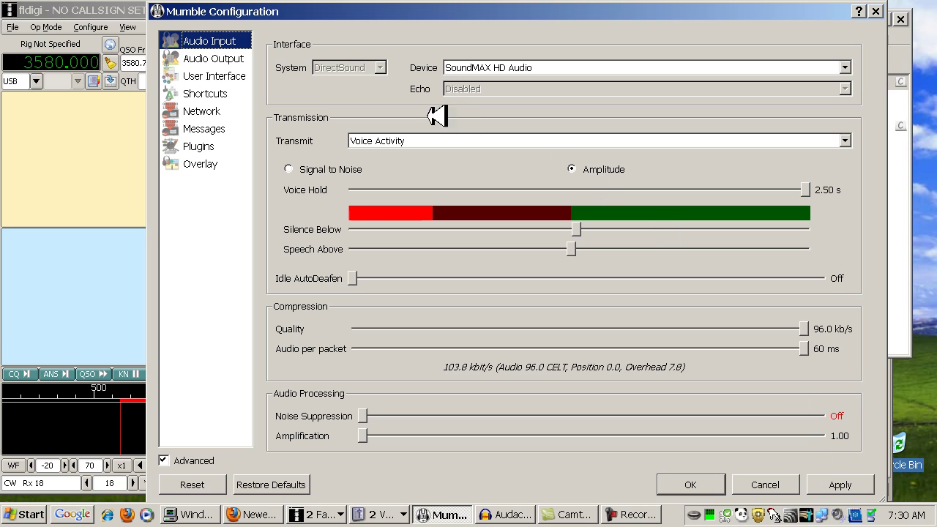
pyautogui.click(234, 60)
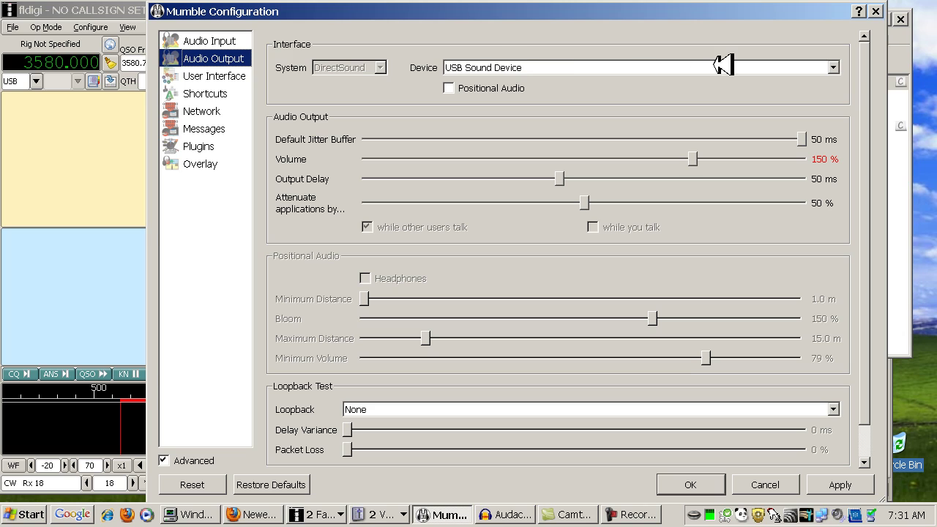
pyautogui.click(834, 67)
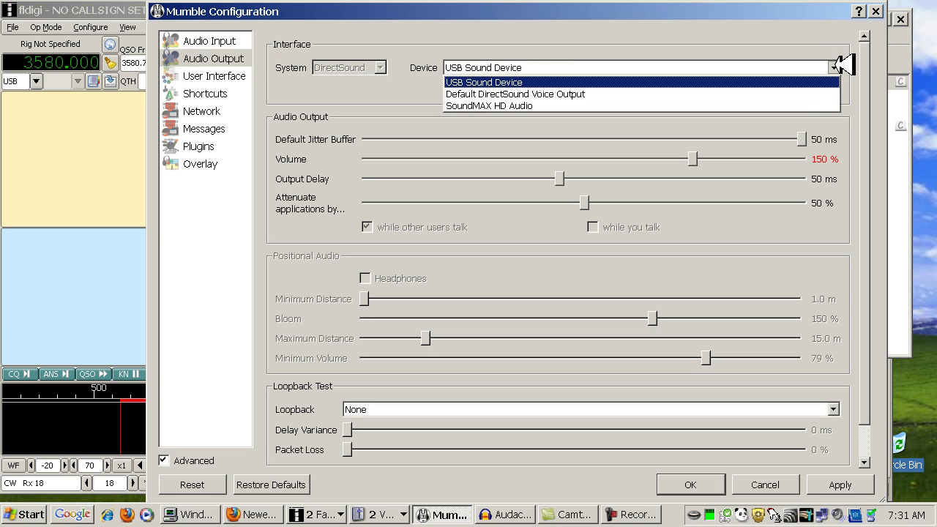
pyautogui.click(838, 64)
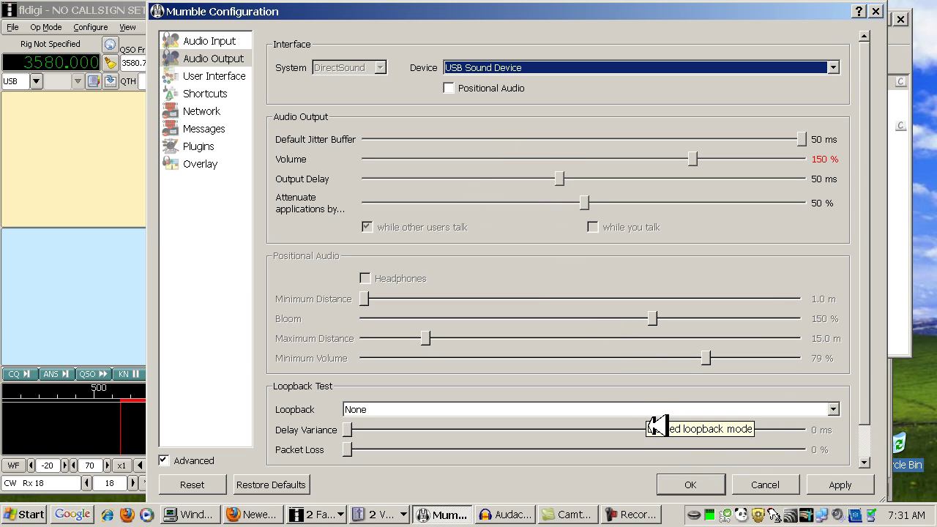
pyautogui.click(692, 477)
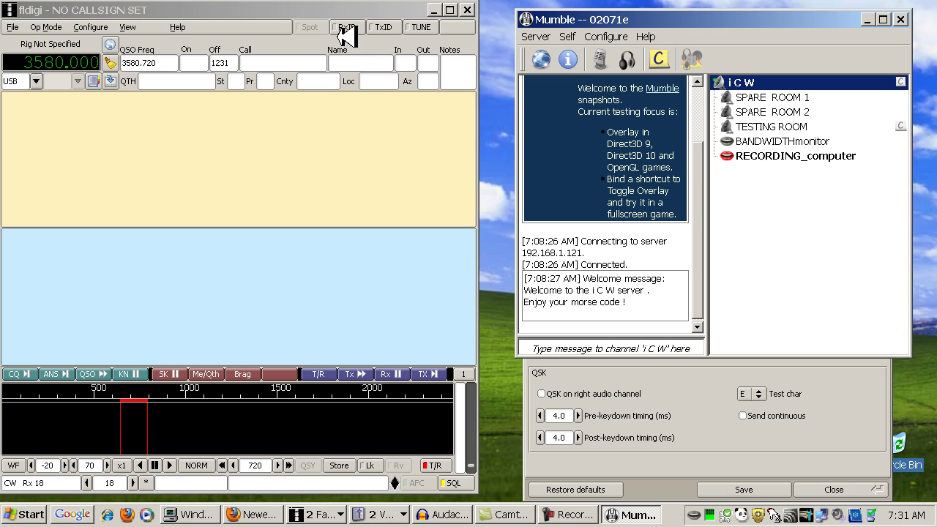
# In fldigi's audio configuration, choose the Windows DirectSound SoundMAX HD Audio device for PortAudio playback, and transmit VVVVV as a test
pyautogui.click(329, 11)
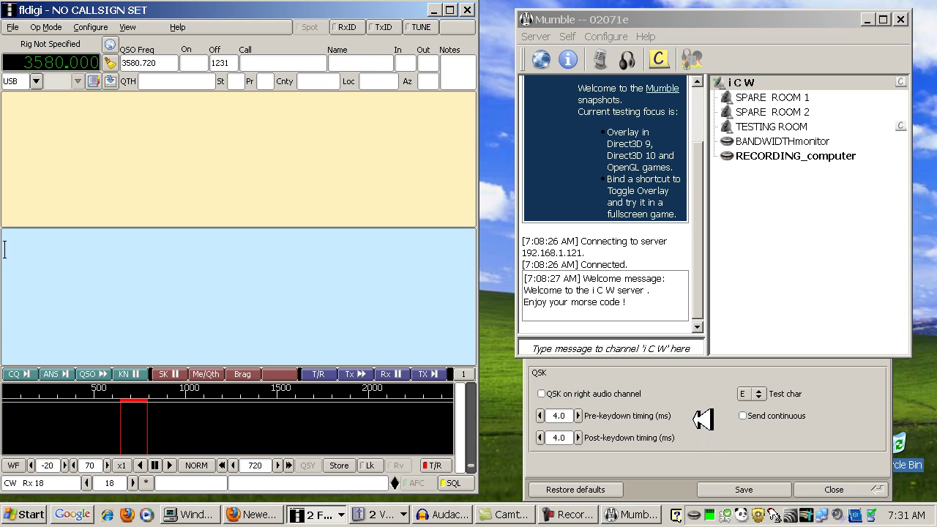
pyautogui.click(694, 419)
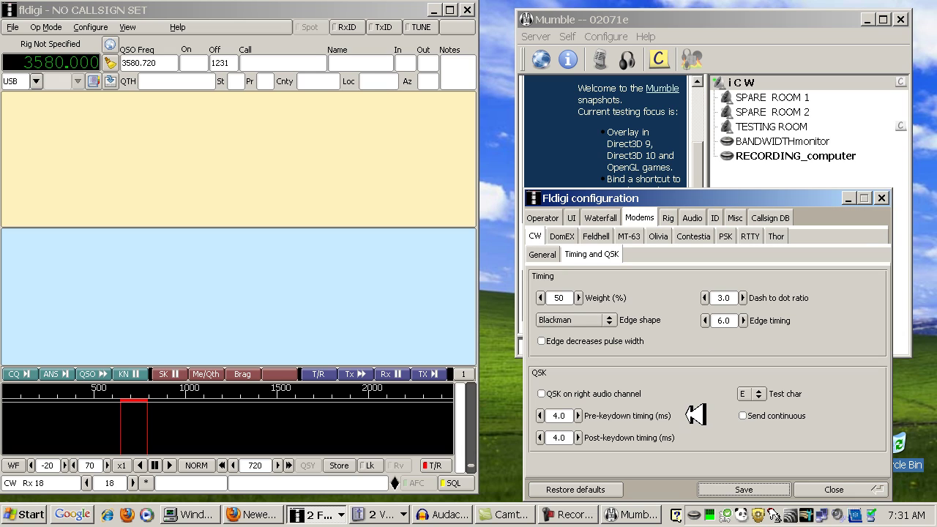
pyautogui.click(564, 25)
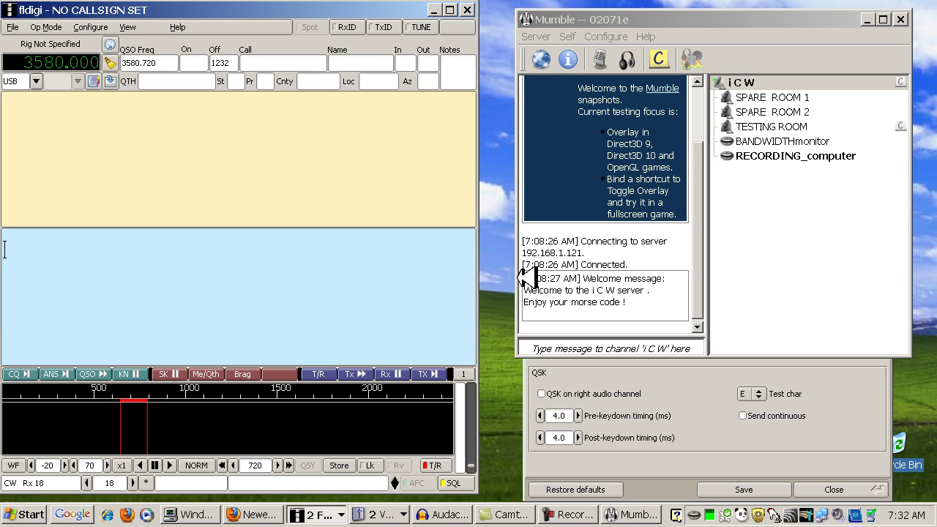
pyautogui.click(692, 423)
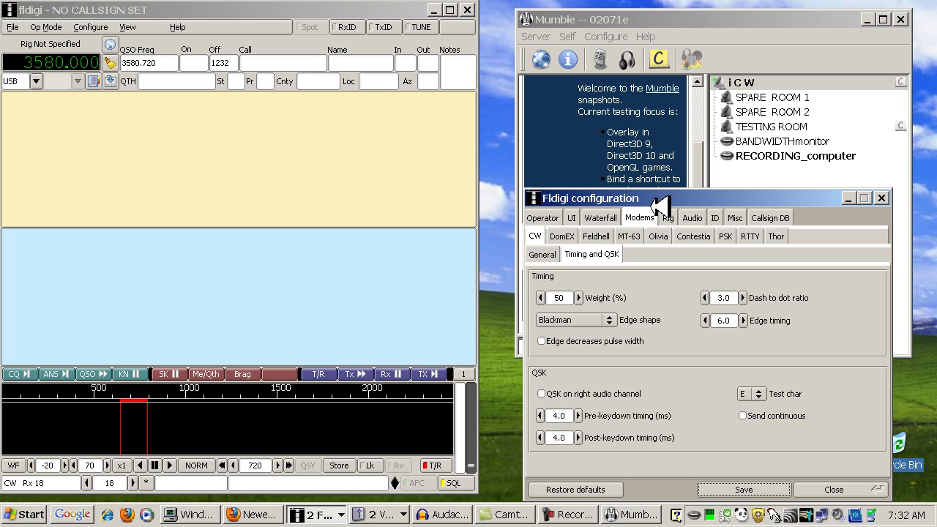
pyautogui.click(698, 217)
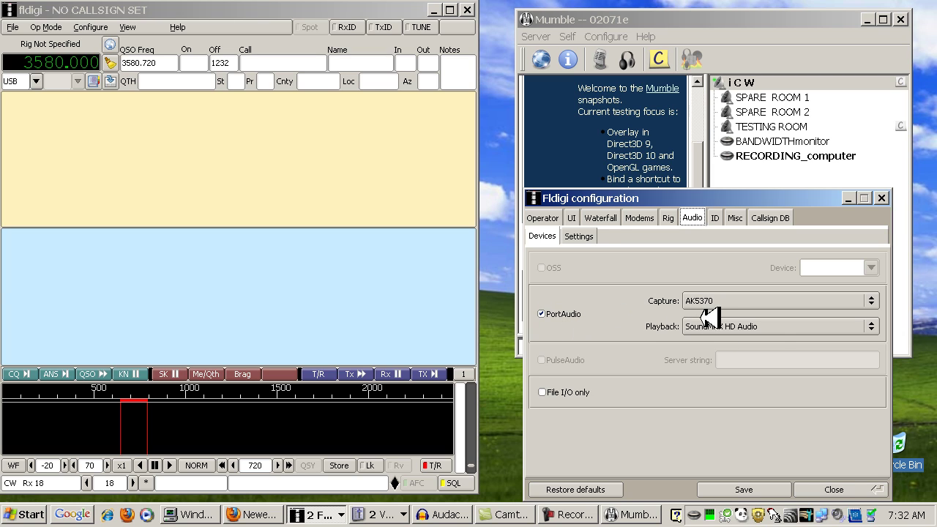
pyautogui.click(872, 326)
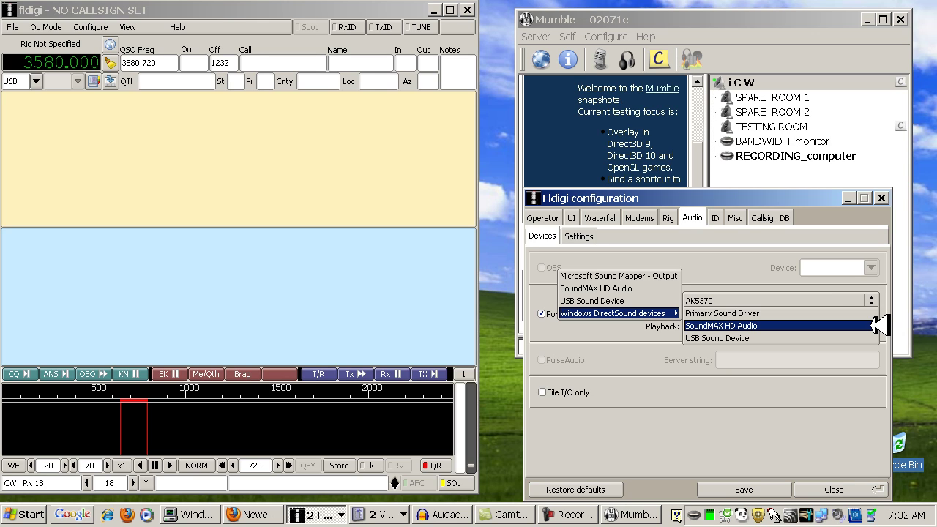
pyautogui.click(872, 326)
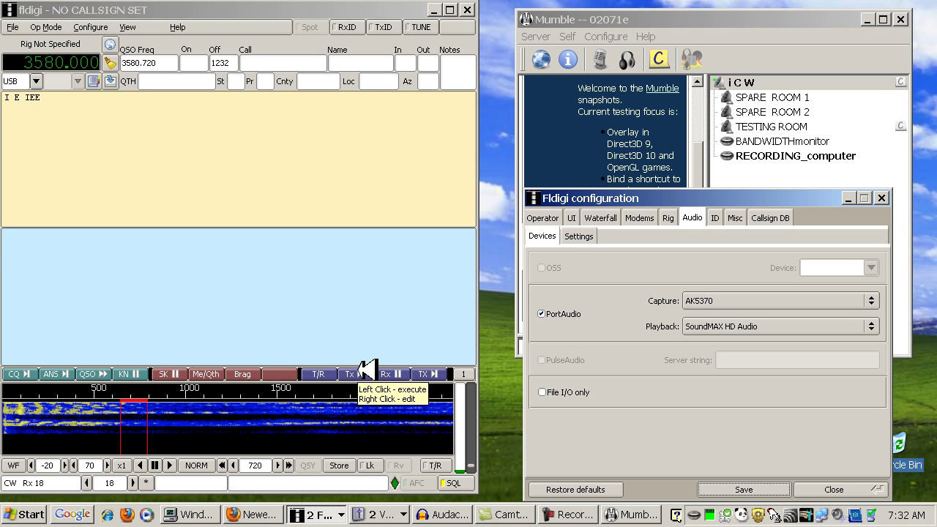
pyautogui.click(366, 370)
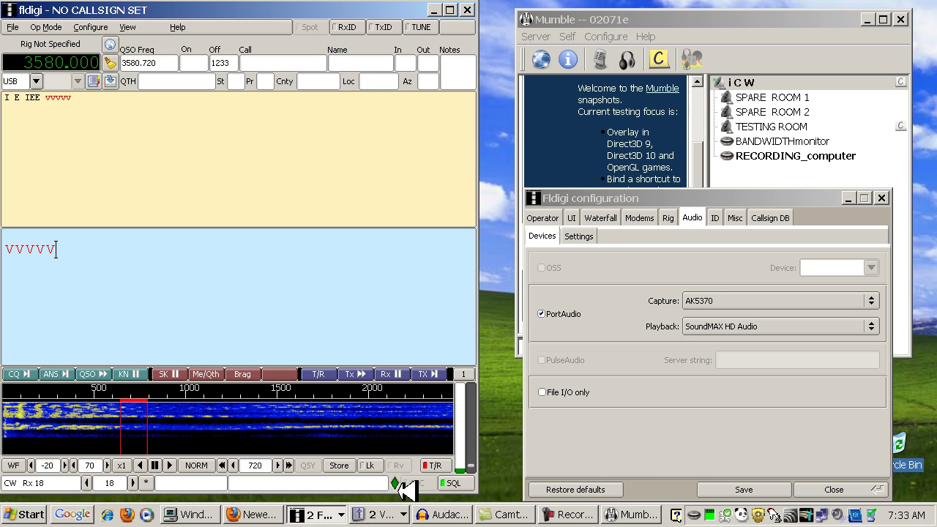
# Bring up the SoundMAX Recording Control and Master Volume mixers and arrange both windows side by side
pyautogui.click(388, 514)
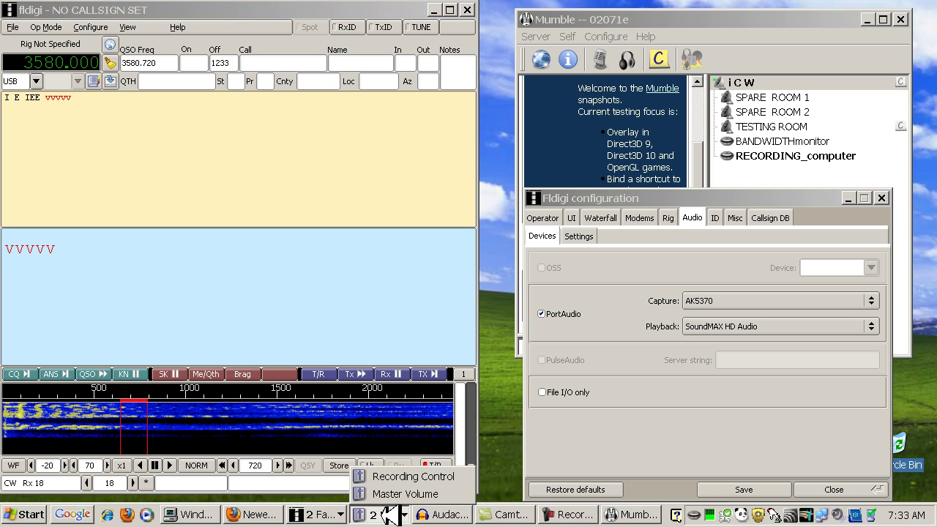
pyautogui.click(395, 476)
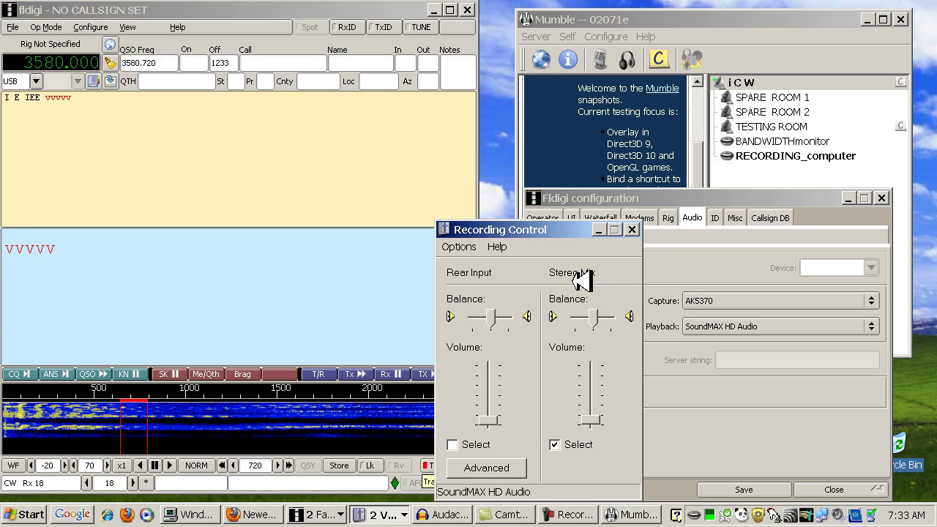
pyautogui.click(378, 512)
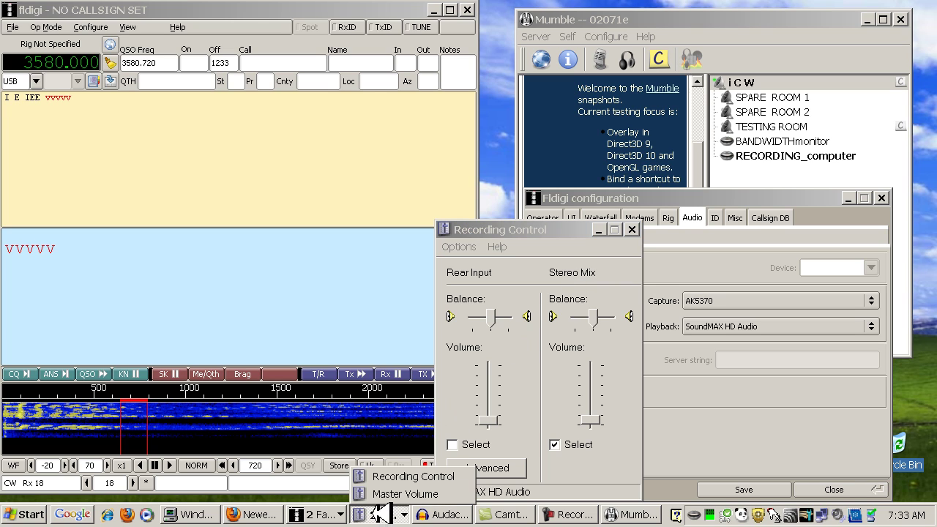
pyautogui.click(402, 494)
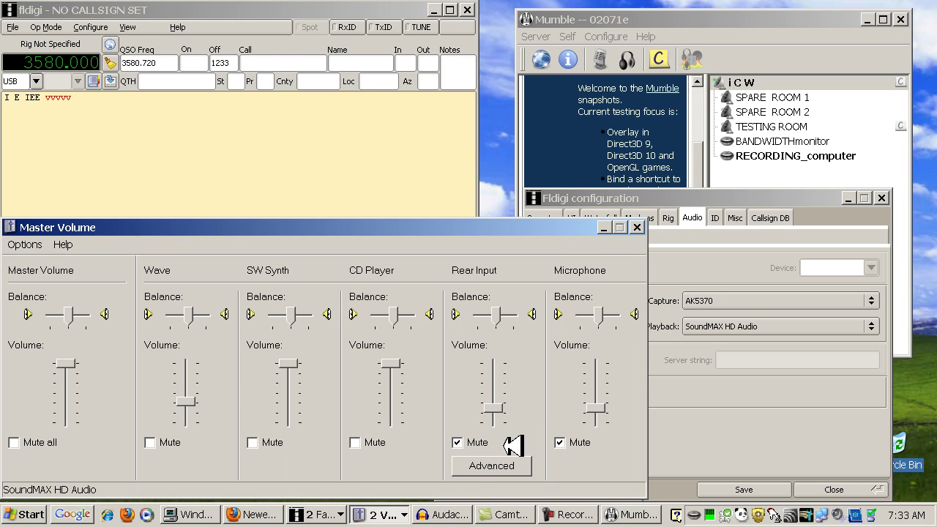
pyautogui.click(386, 514)
pyautogui.click(409, 473)
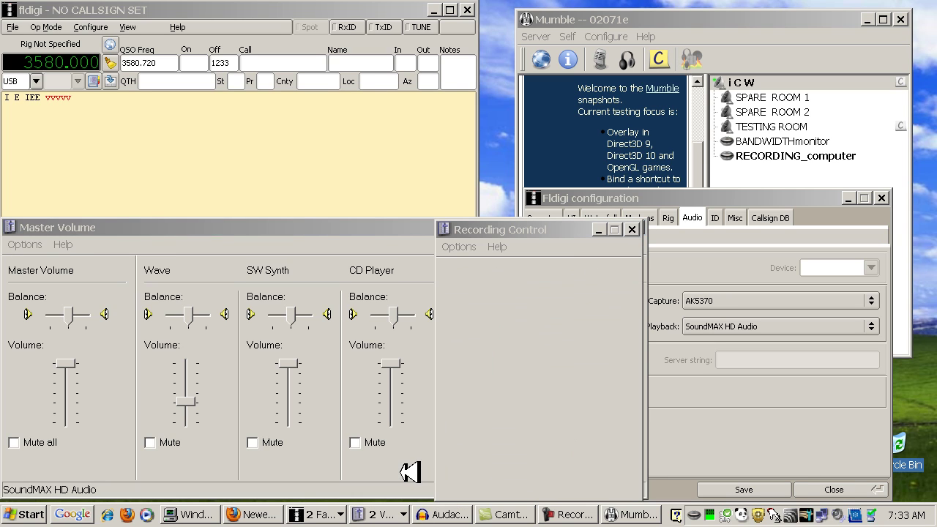
pyautogui.moveTo(536, 229)
pyautogui.mouseDown()
pyautogui.moveTo(670, 270)
pyautogui.moveTo(754, 241)
pyautogui.moveTo(767, 215)
pyautogui.mouseUp()
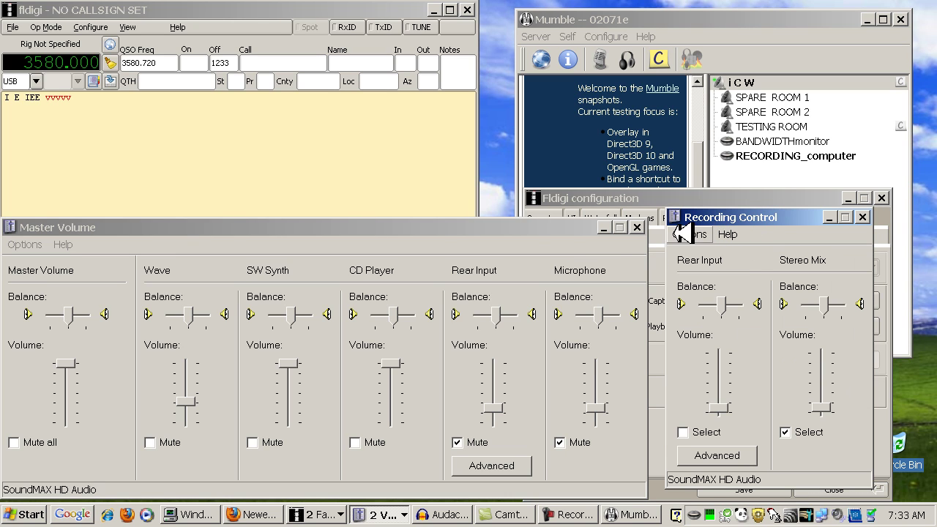
# Check the mixer device in the Master Volume properties, and inspect the Recording Control's selected source and volume alongside the Master Volume sliders
pyautogui.click(415, 246)
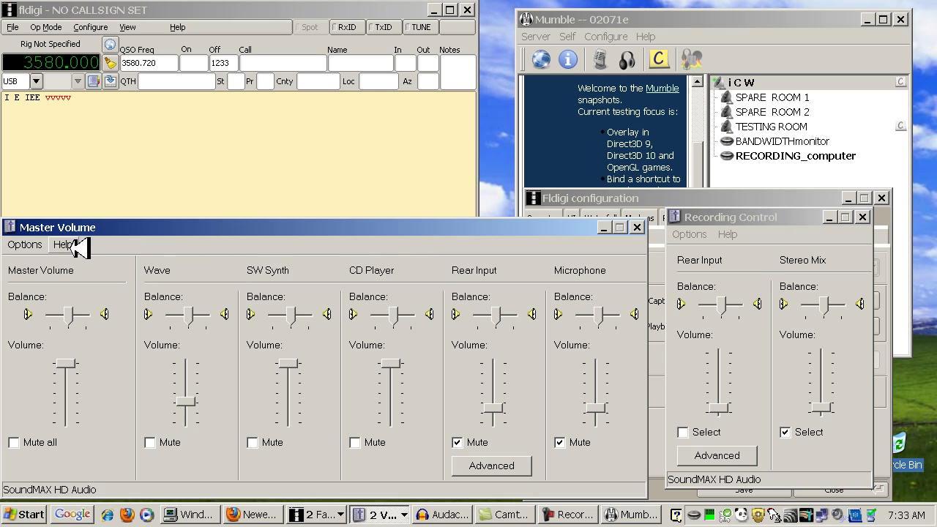
pyautogui.click(38, 245)
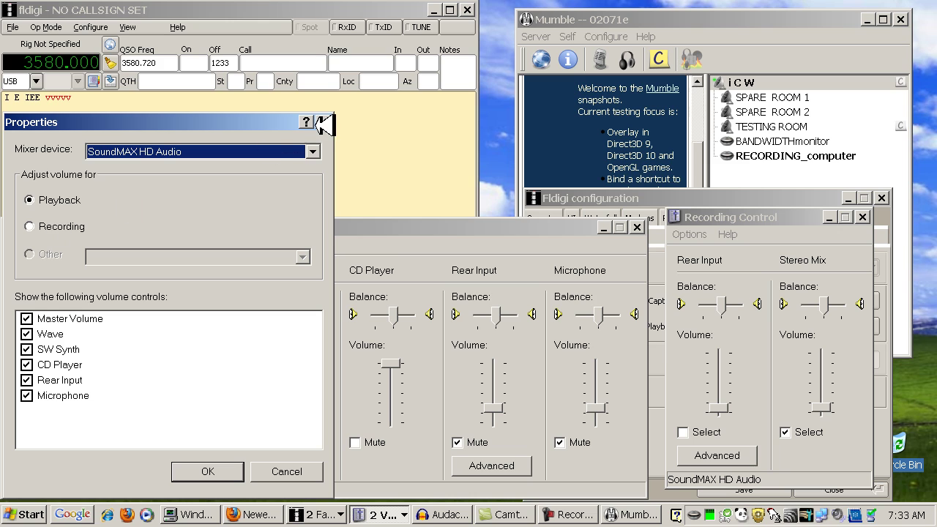
pyautogui.click(327, 121)
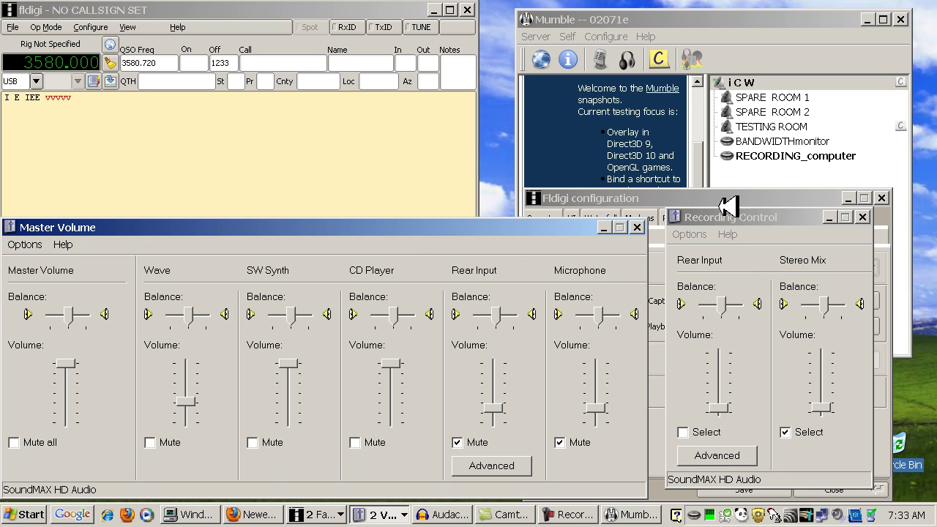
pyautogui.click(732, 216)
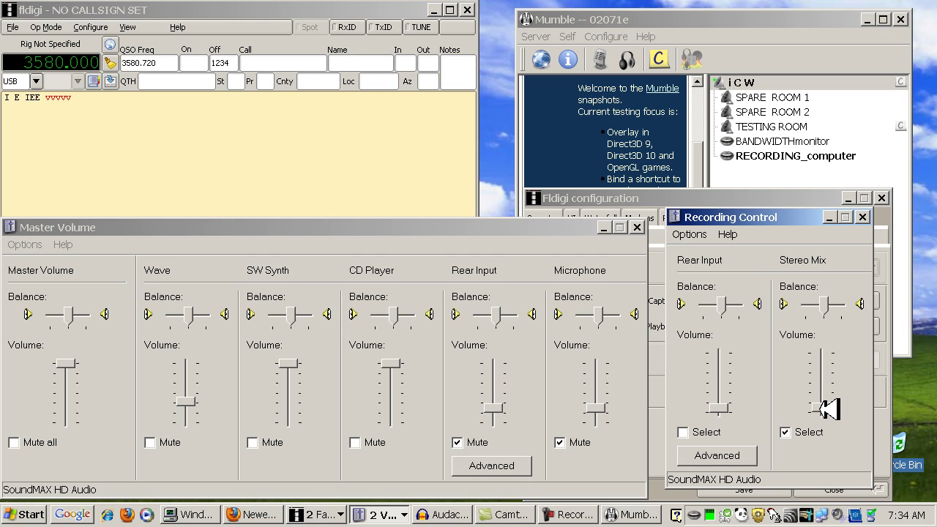
pyautogui.click(99, 234)
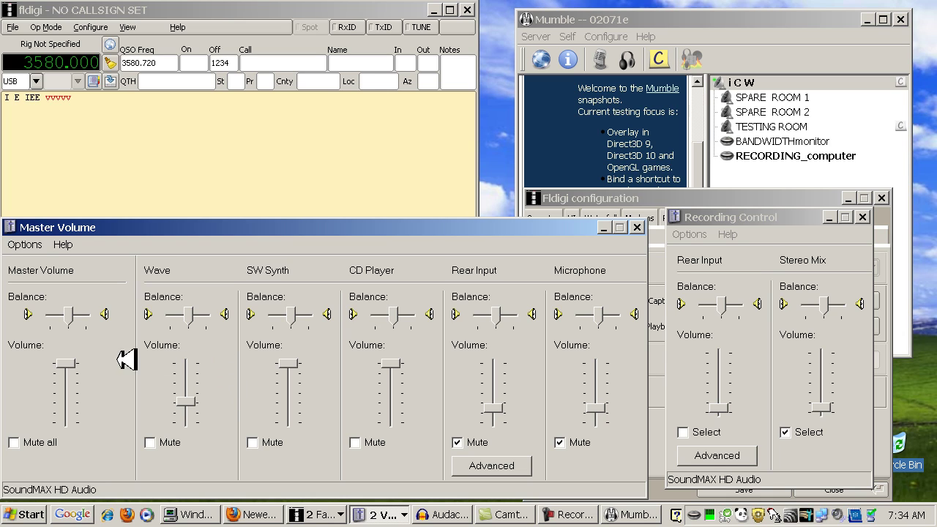
# Mute all playback in the SoundMAX Master Volume mixer, transmitting a single test V from fldigi before and after muting
pyautogui.click(167, 196)
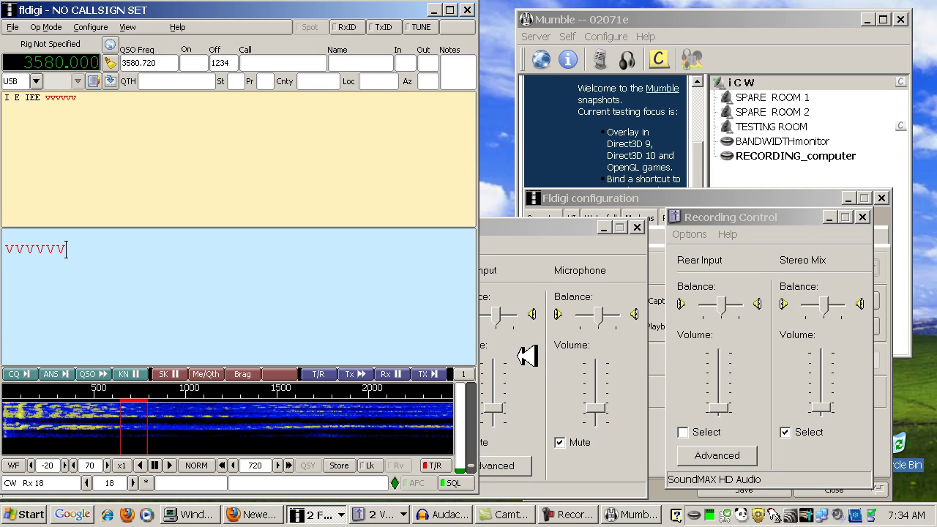
pyautogui.click(527, 355)
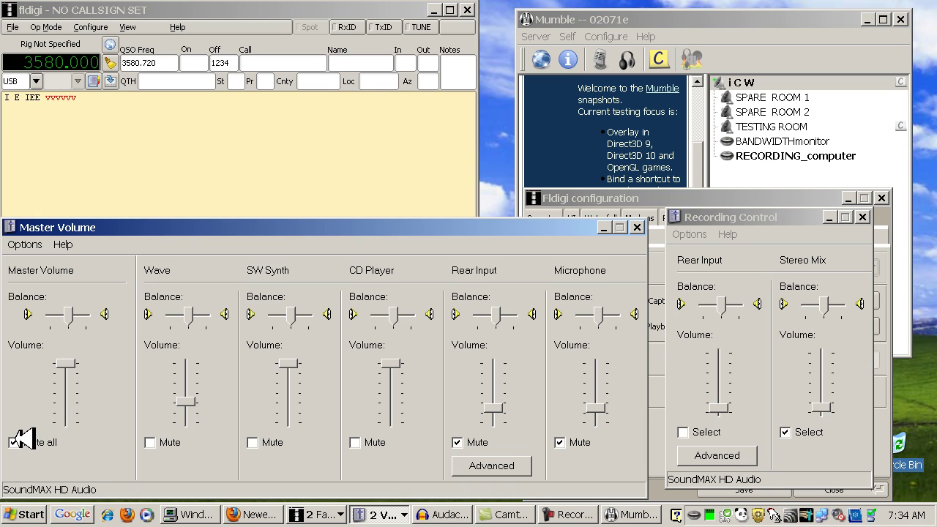
pyautogui.click(259, 189)
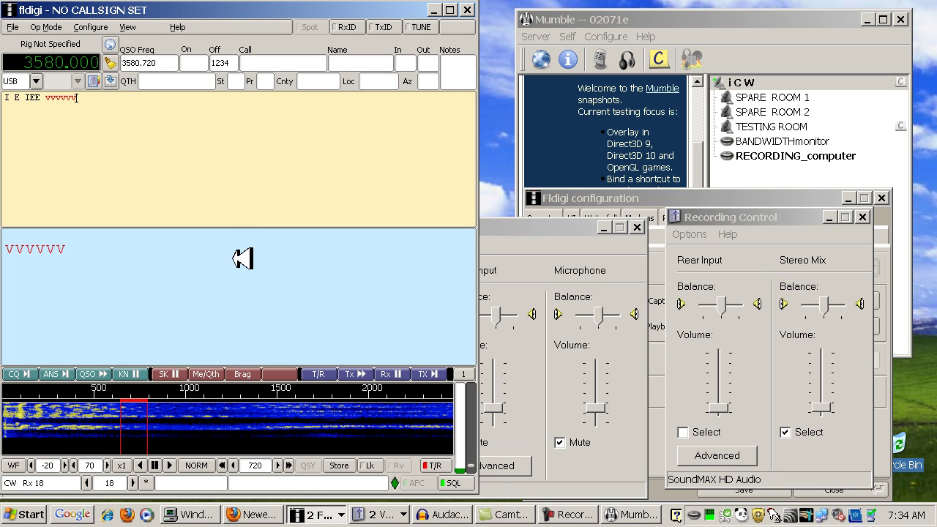
pyautogui.click(273, 300)
pyautogui.write('v')
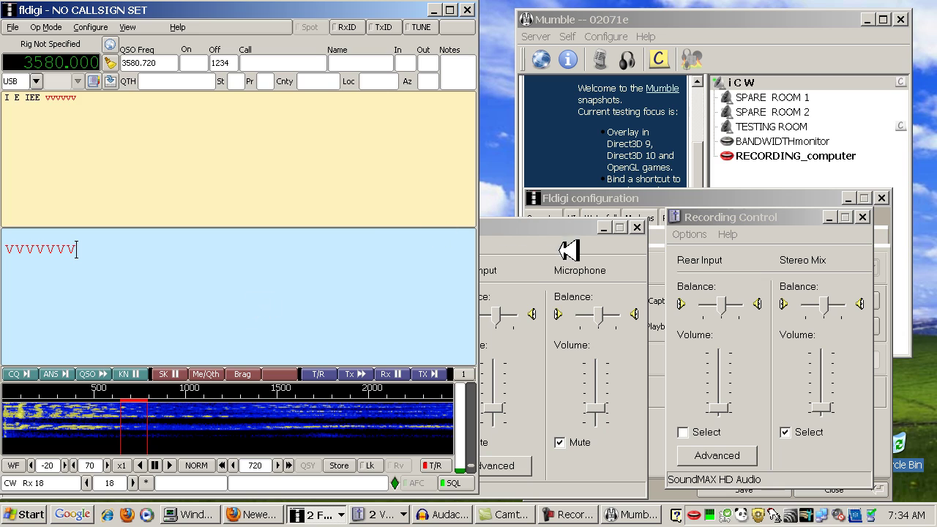
# Switch to Mumble and apply Server as the audio output loopback, and transmit VVV from fldigi to test it
pyautogui.click(759, 22)
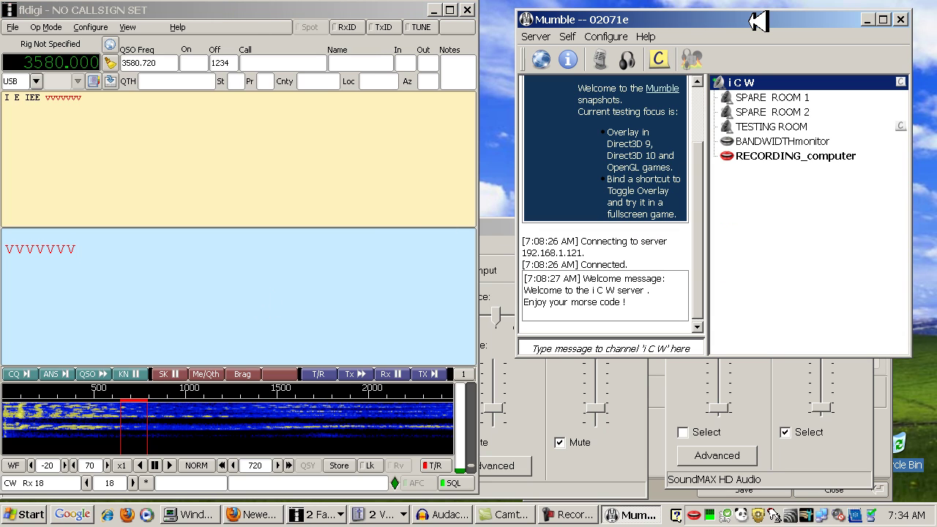
pyautogui.click(612, 38)
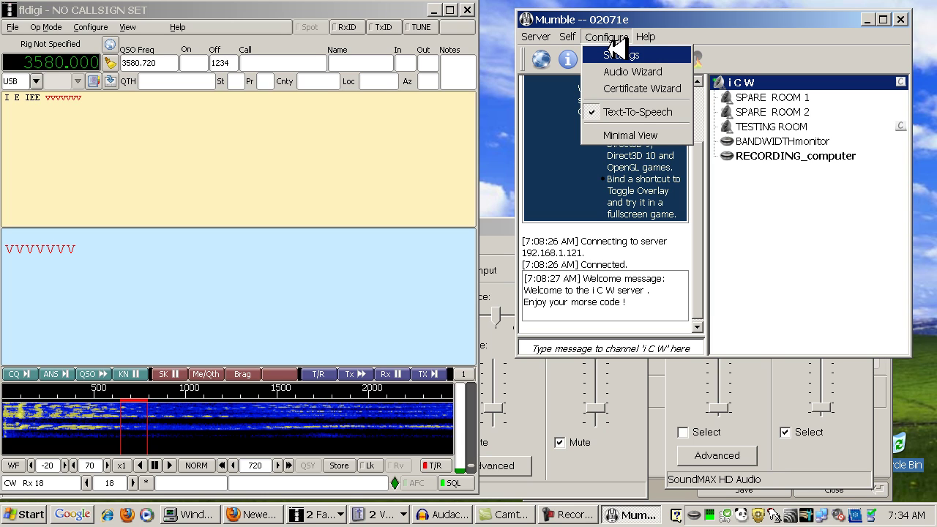
pyautogui.click(615, 53)
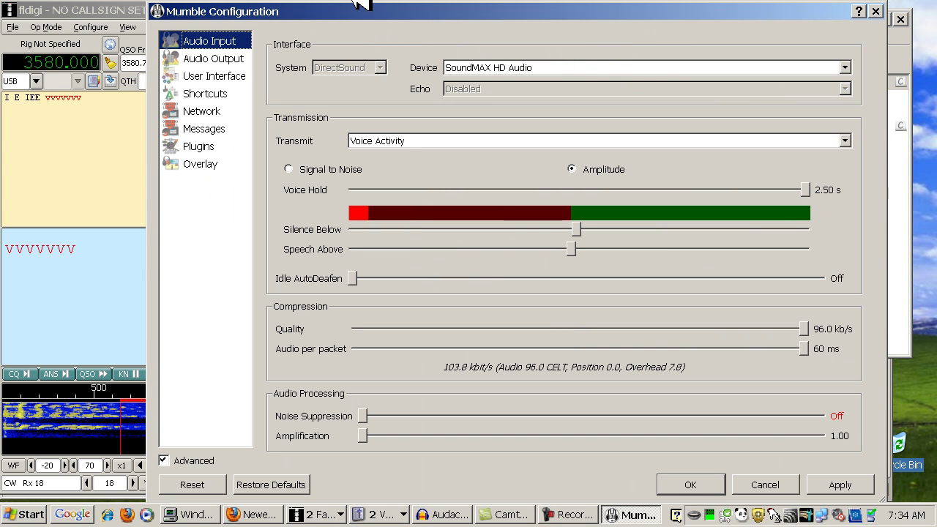
pyautogui.click(239, 60)
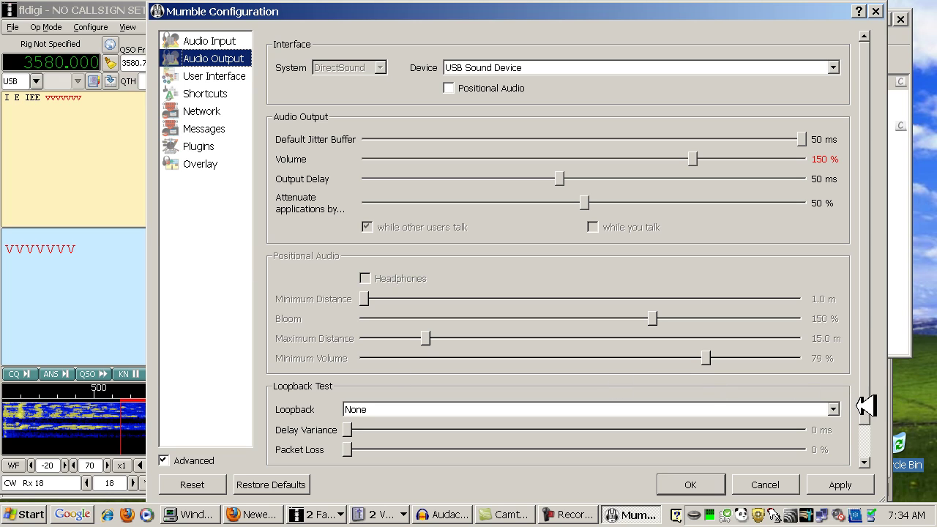
pyautogui.click(834, 409)
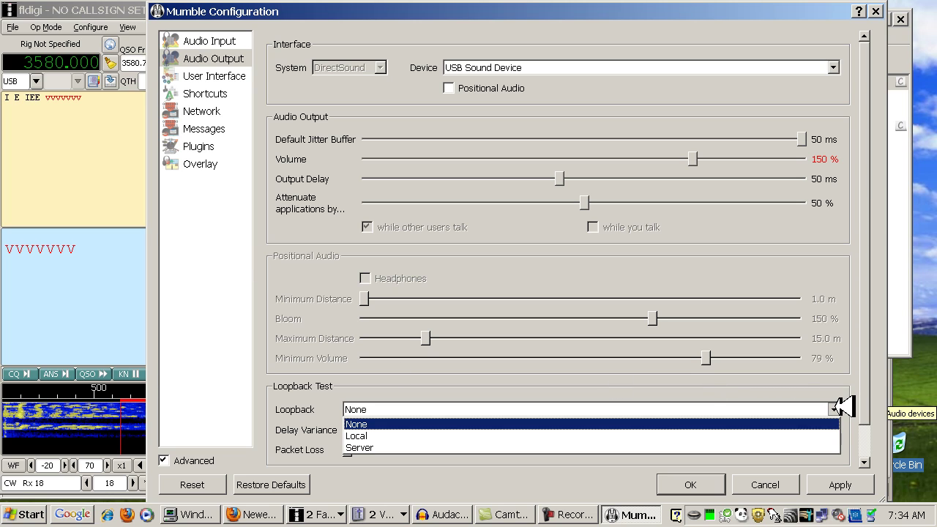
pyautogui.click(815, 445)
pyautogui.click(842, 484)
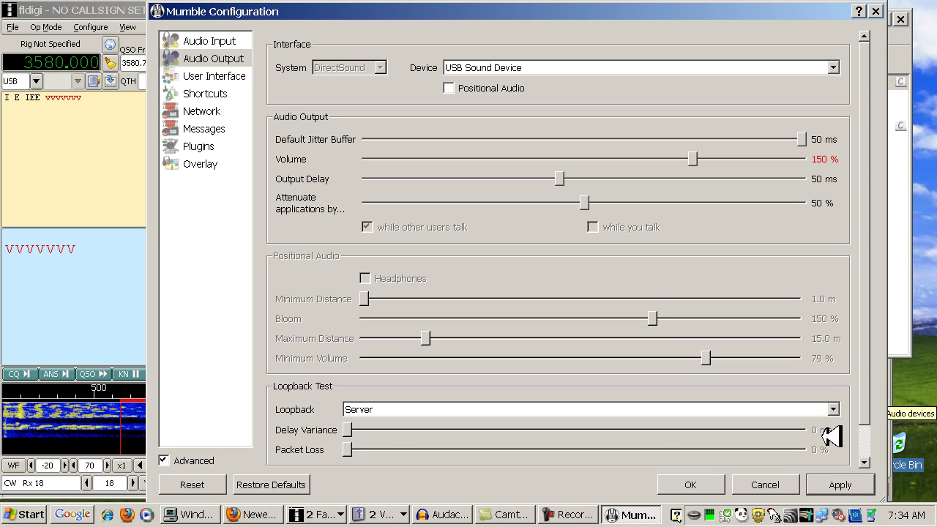
pyautogui.click(82, 253)
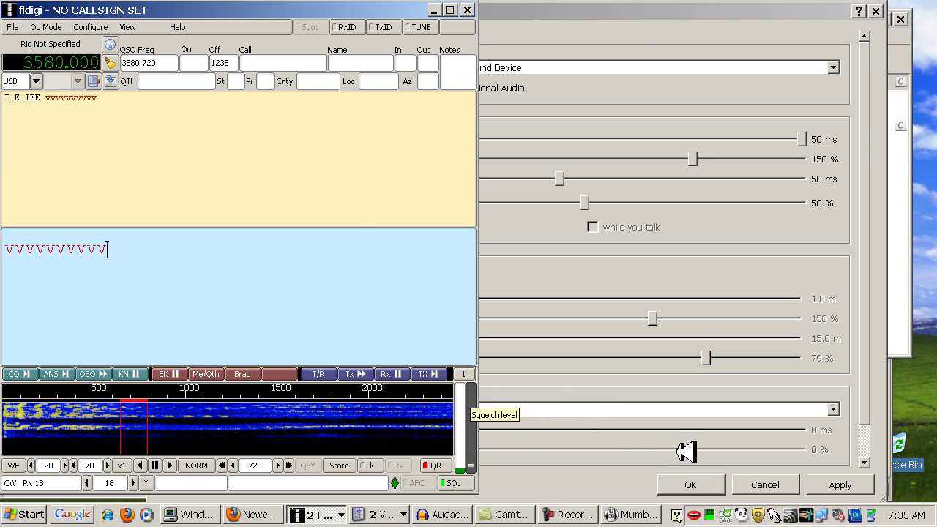
# Return to the Mumble configuration, set the audio output loopback to None, apply it, and accept the settings
pyautogui.click(656, 469)
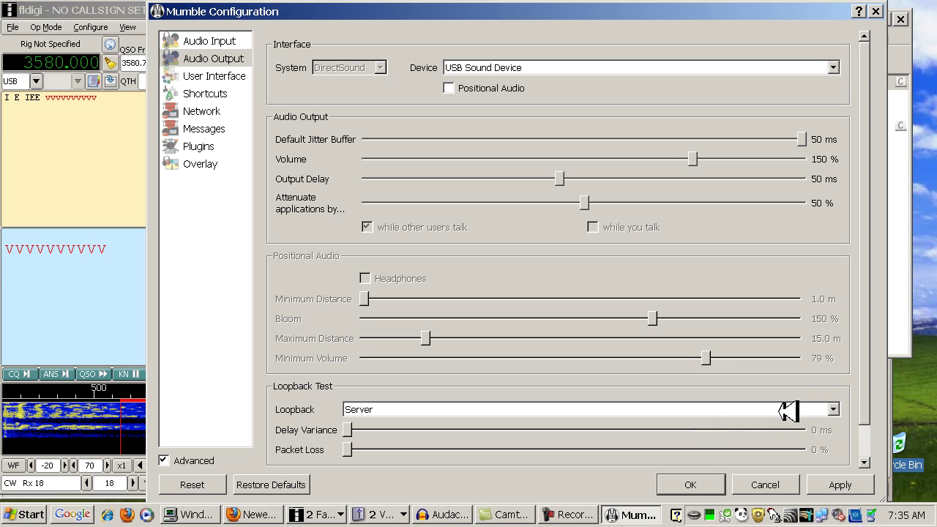
pyautogui.click(838, 407)
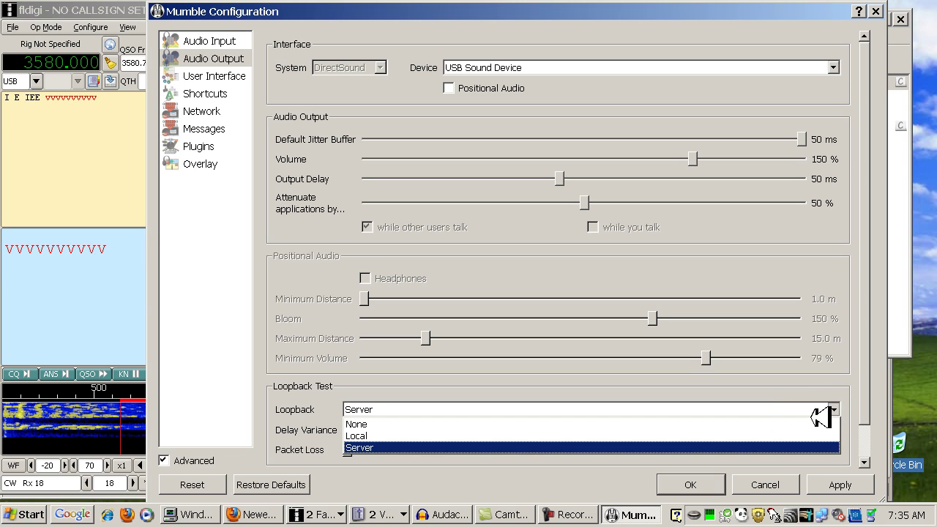
pyautogui.click(812, 423)
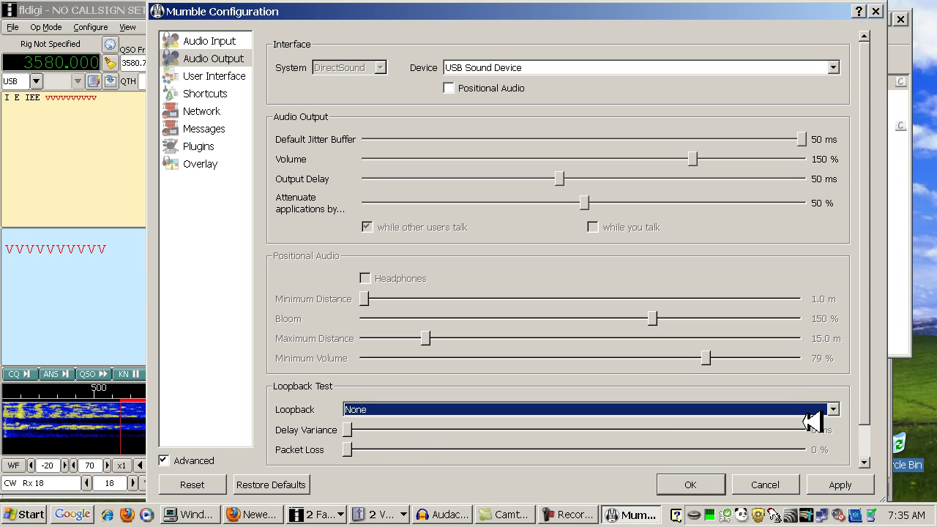
pyautogui.click(841, 481)
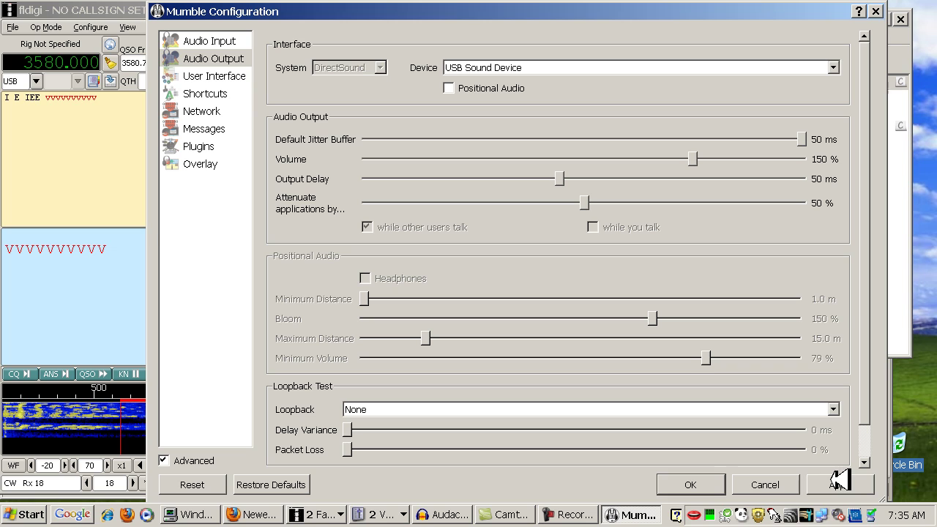
pyautogui.click(721, 479)
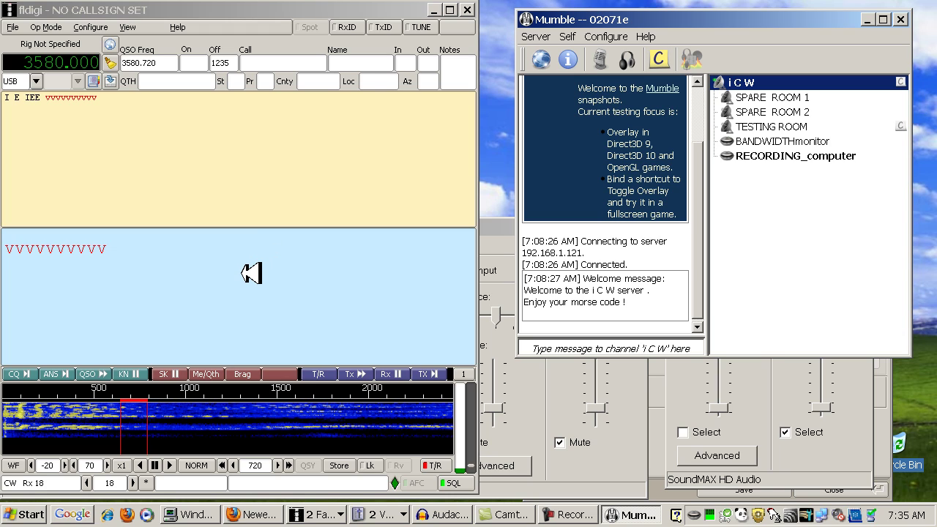
pyautogui.click(503, 229)
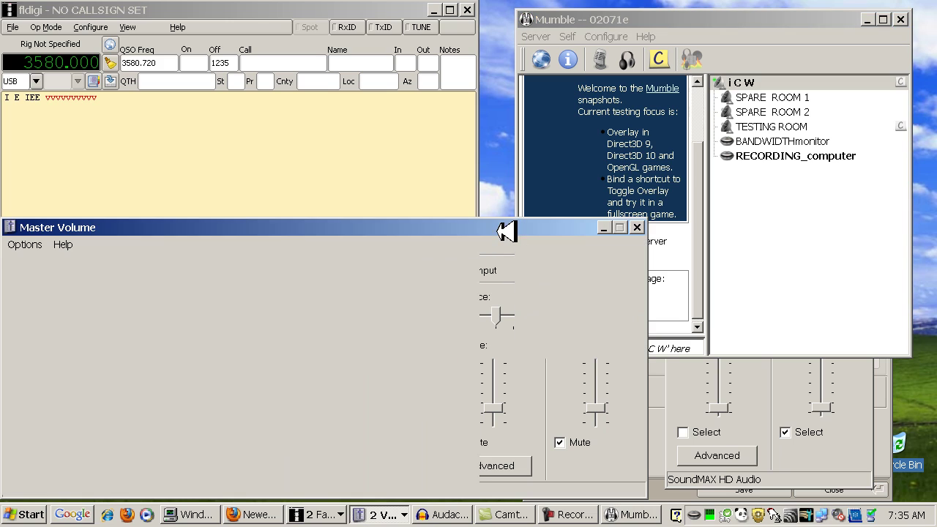
pyautogui.click(379, 174)
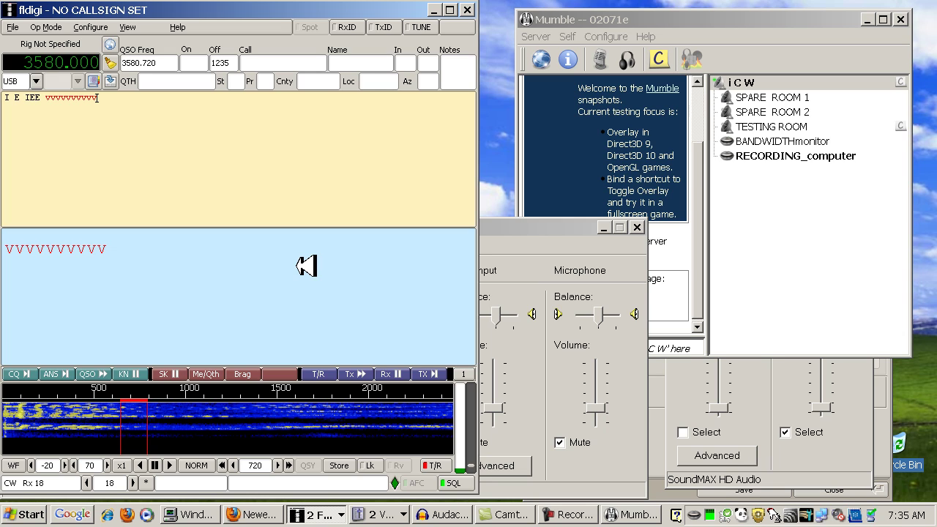
pyautogui.click(684, 23)
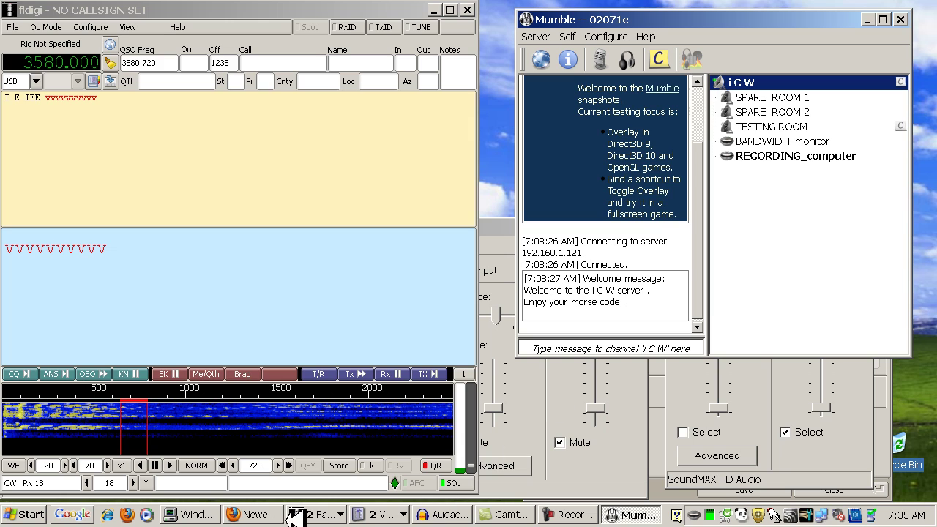
# Switch to Audacity, start a paused recording to monitor the input level, and transmit single test Vs from fldigi
pyautogui.click(446, 512)
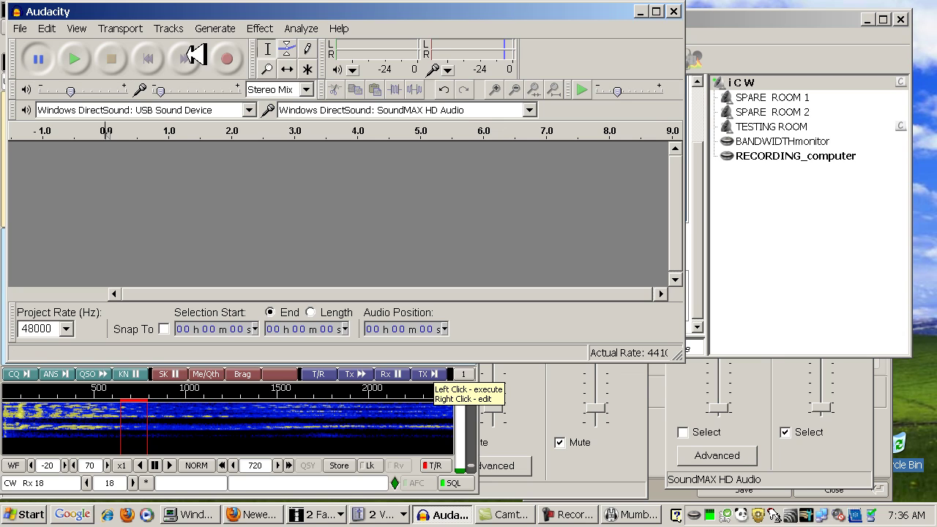
pyautogui.click(231, 58)
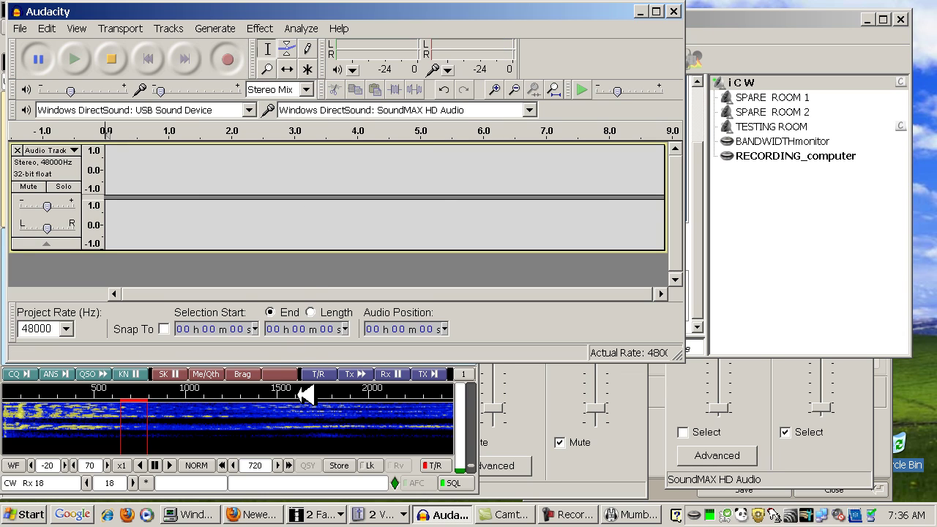
pyautogui.click(311, 459)
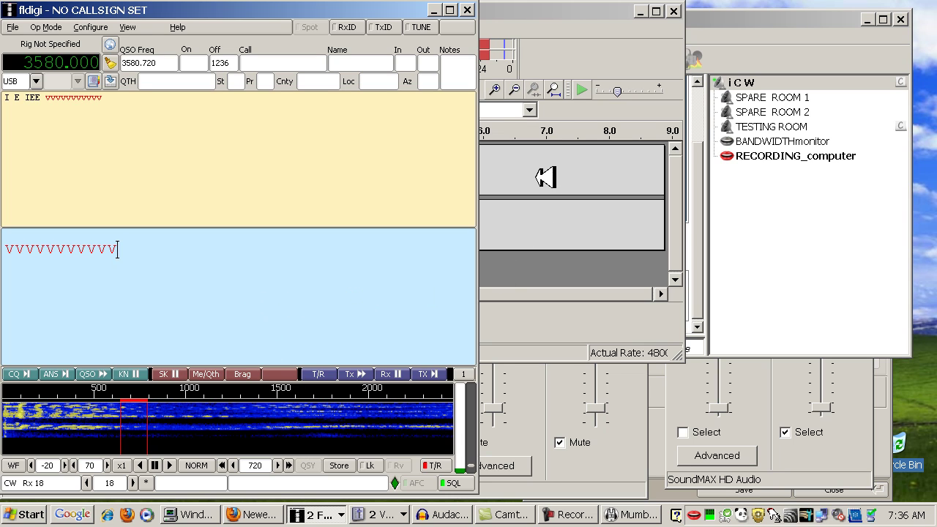
pyautogui.click(558, 52)
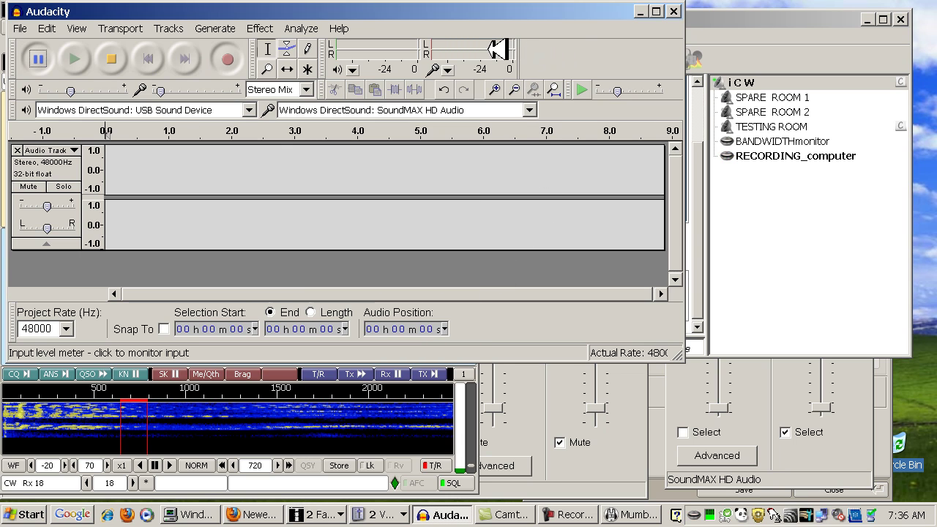
pyautogui.click(374, 430)
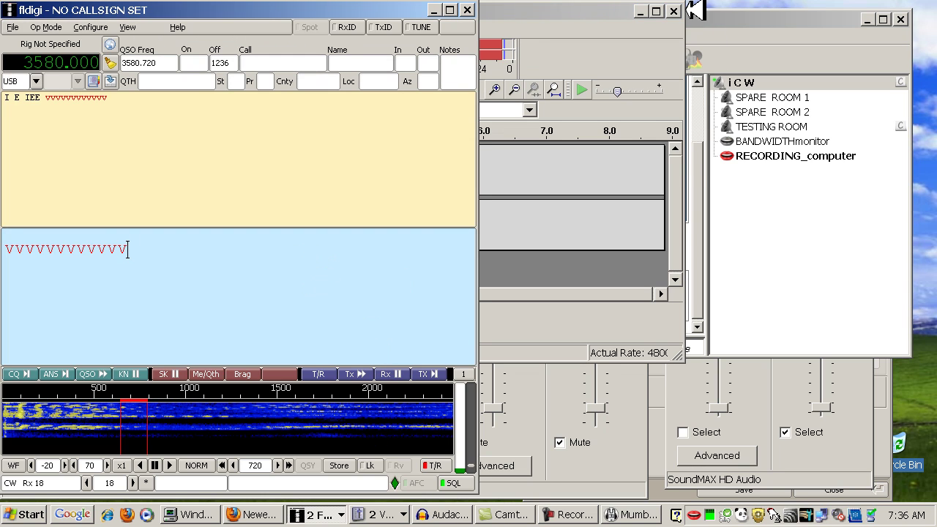
pyautogui.write('v')
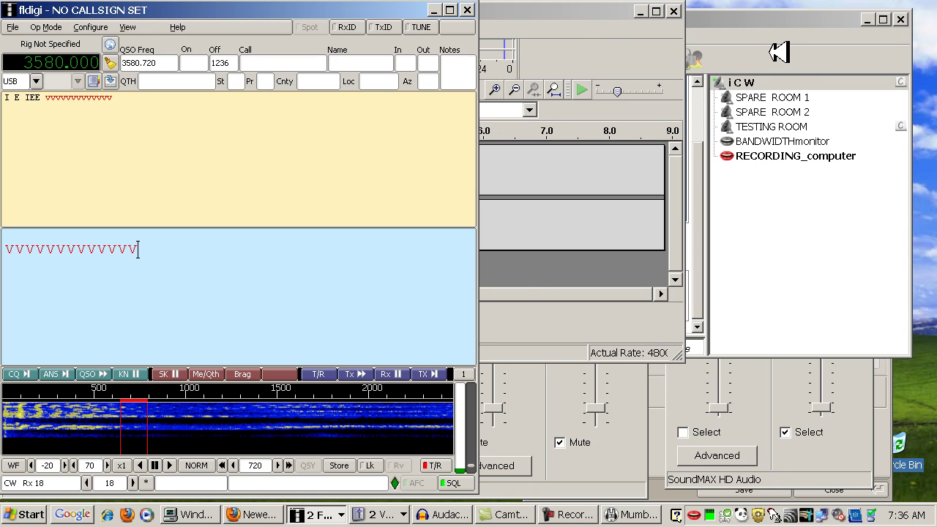
# Bring Mumble into view and transmit a long run of Vs from fldigi to test the signal reaching the server
pyautogui.click(778, 47)
pyautogui.click(353, 323)
pyautogui.write('vv')
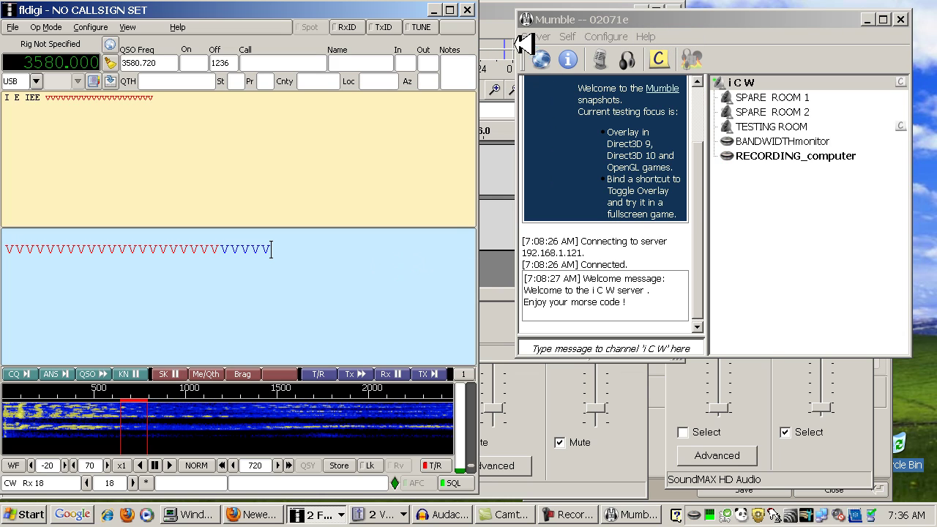
# Return to Audacity and check that Software Playthrough is enabled
pyautogui.click(499, 22)
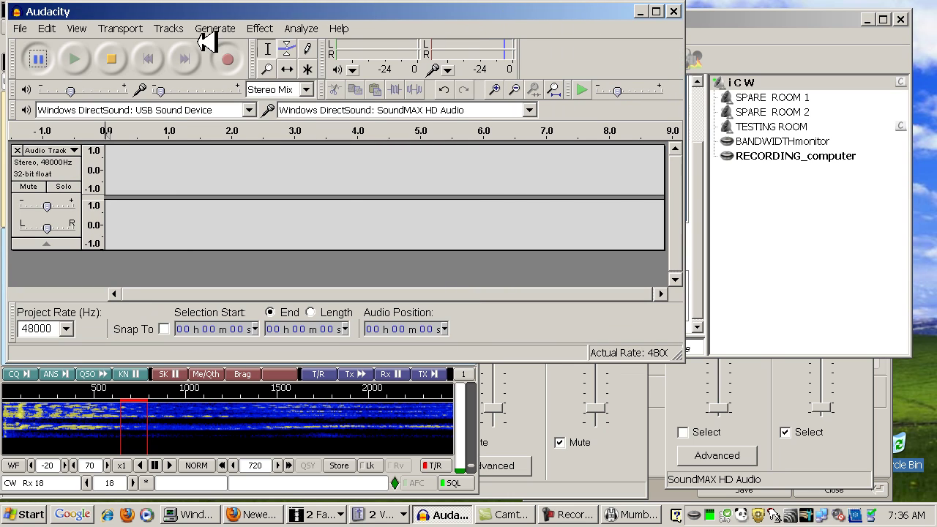
pyautogui.click(143, 29)
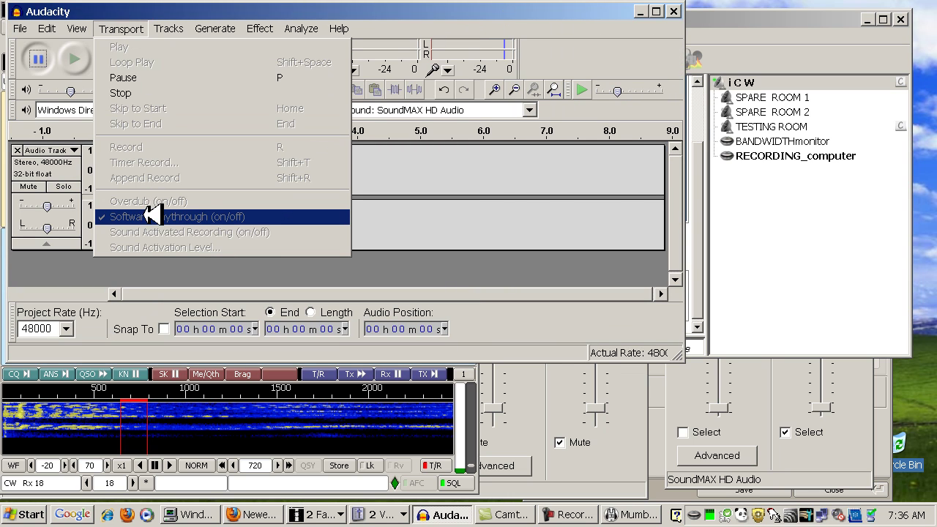
pyautogui.click(412, 10)
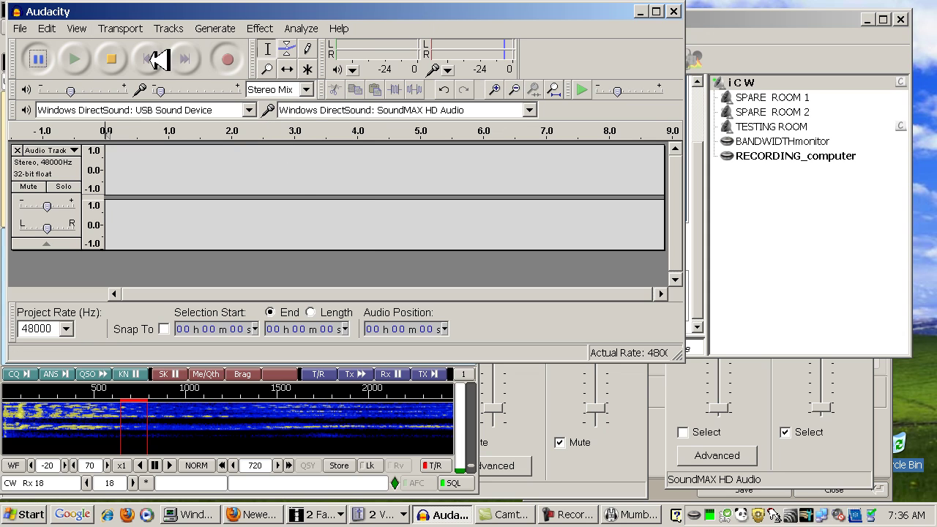